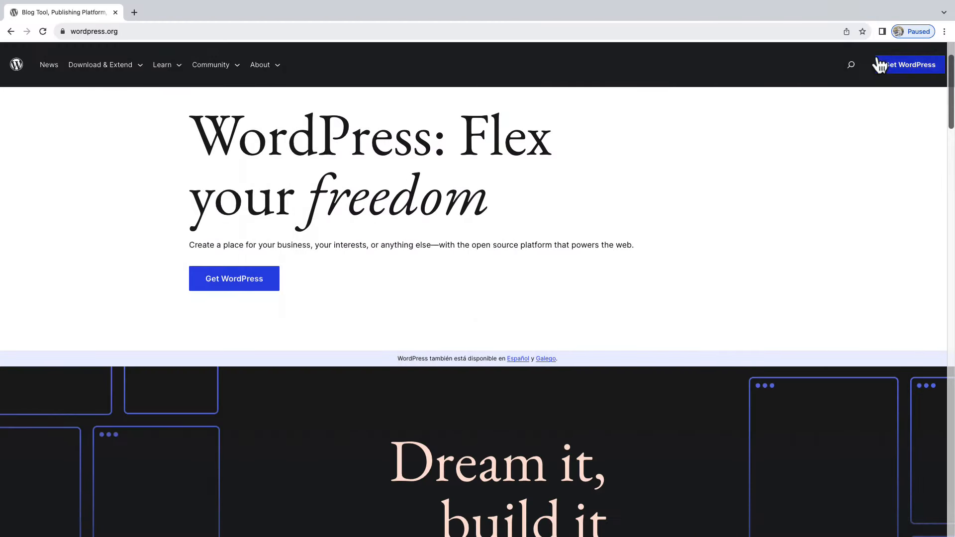
Copy the wordpress.org address in Chrome and switch to the Figma file 'Cloning a website with Yotako'
click(431, 32)
key(super+c)
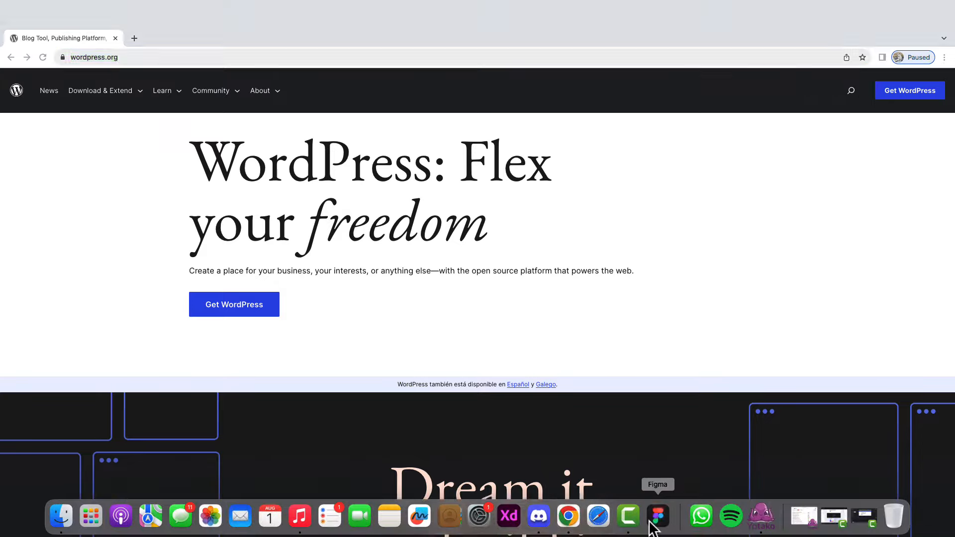
click(650, 523)
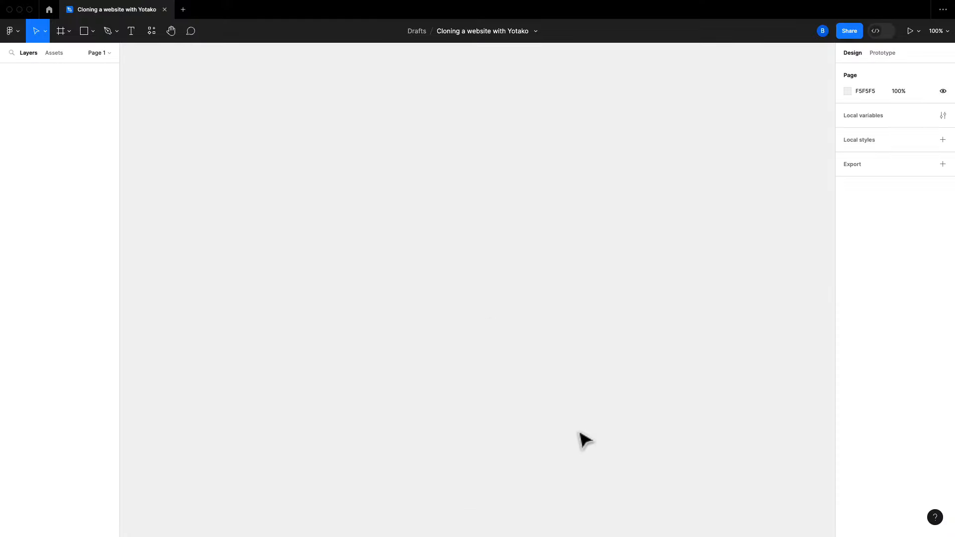
mouse_move(281, 2)
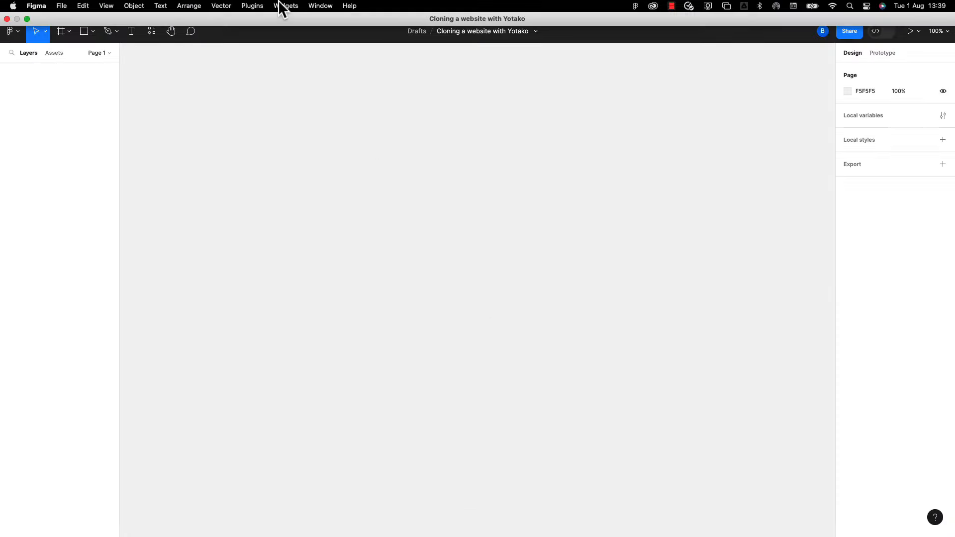
click(252, 5)
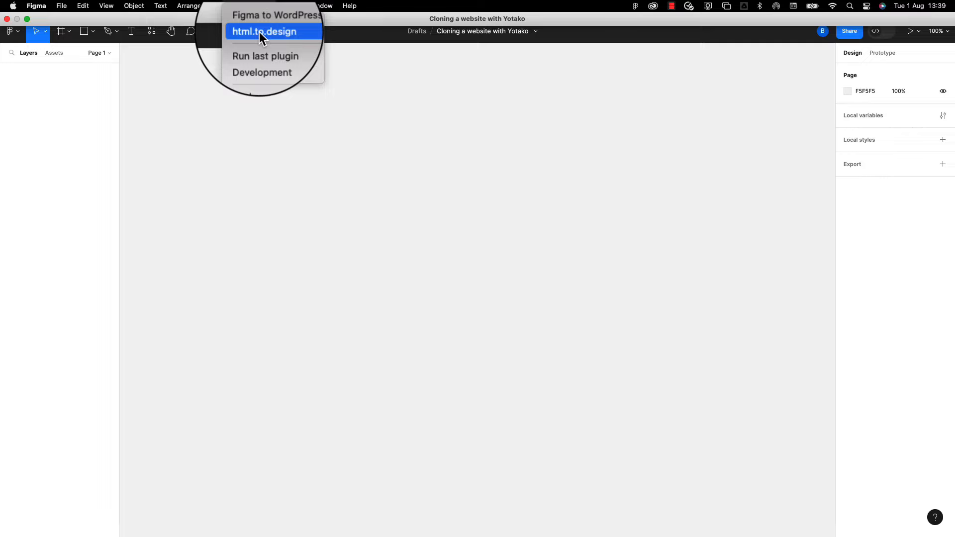
click(259, 32)
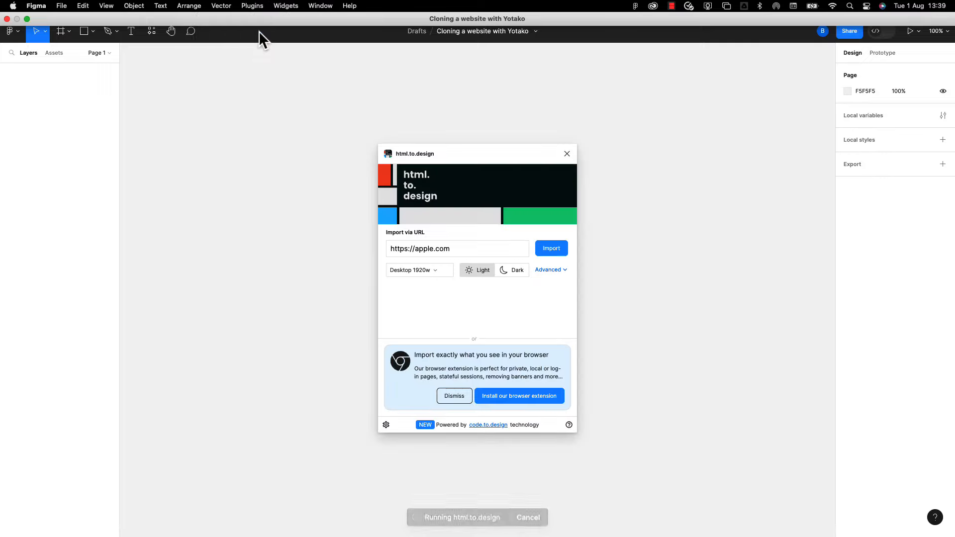
triple_click(426, 249)
key(BackSpace)
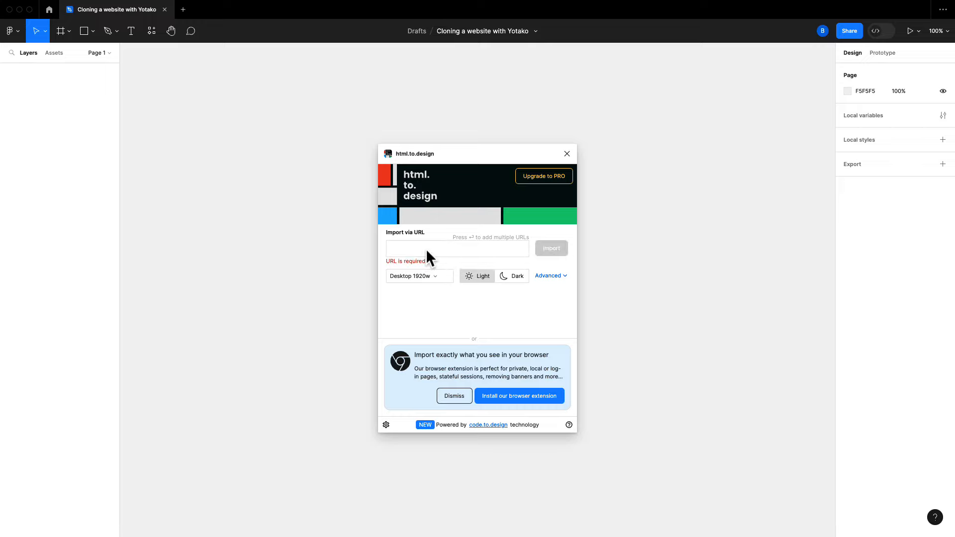
key(super+v)
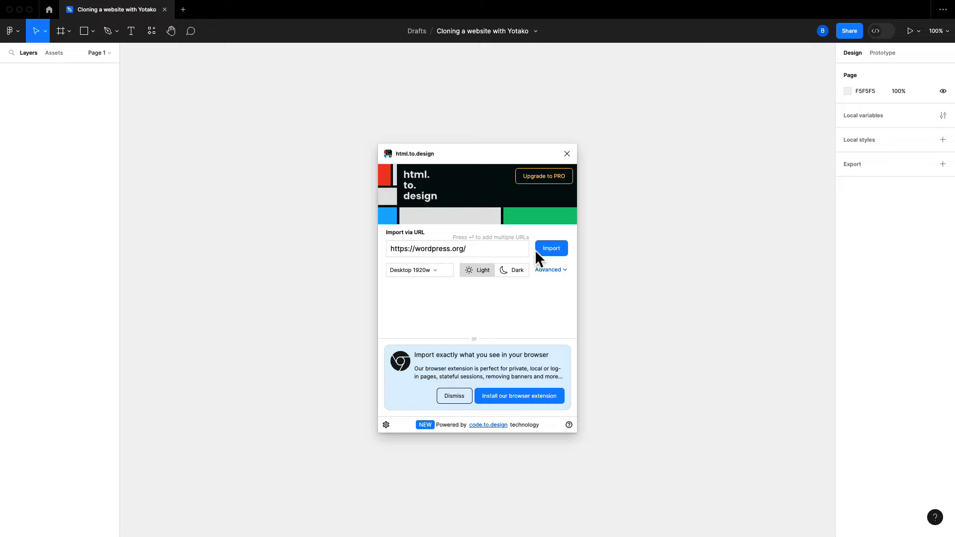
click(552, 250)
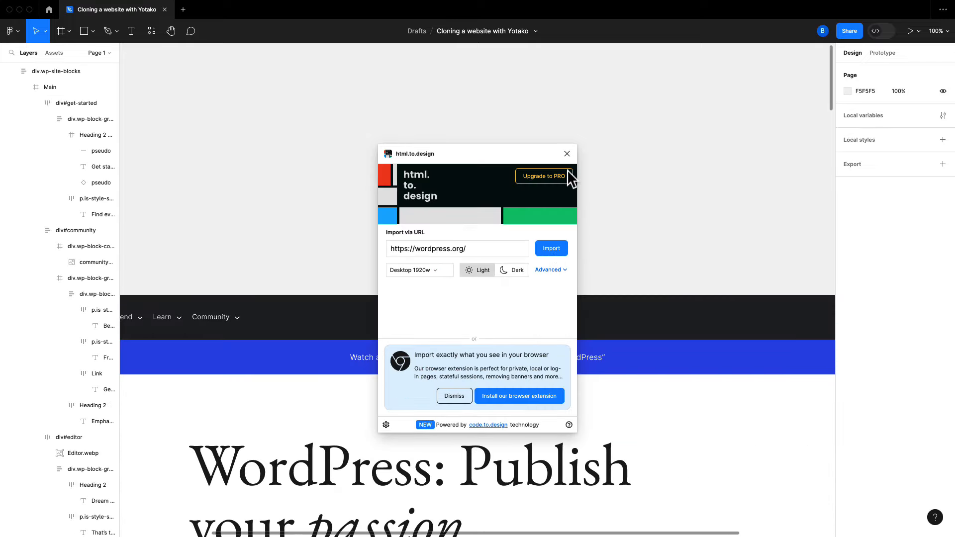
Widen the Nav menu frame to fit one row and move it up into the header bar
click(568, 154)
scroll(550, 156, down, 5)
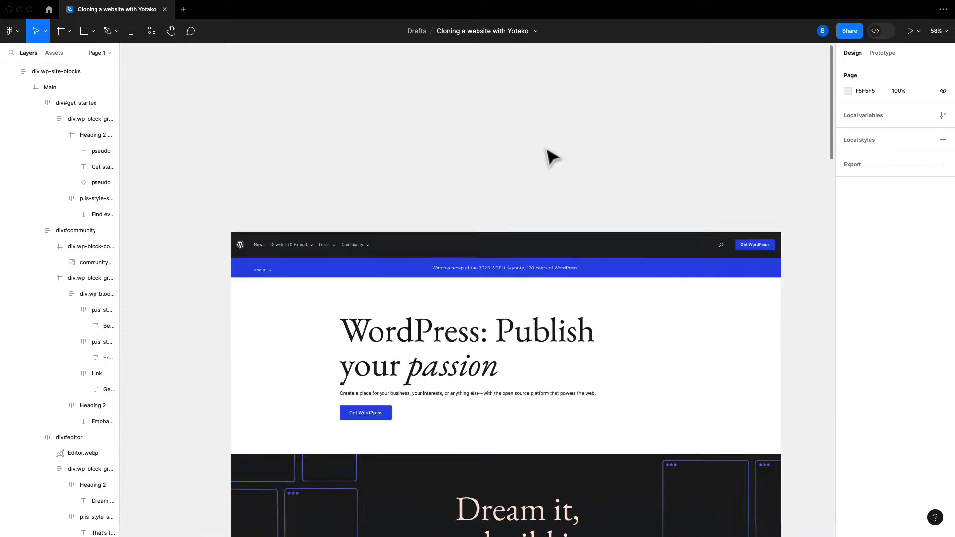
scroll(518, 143, down, 3)
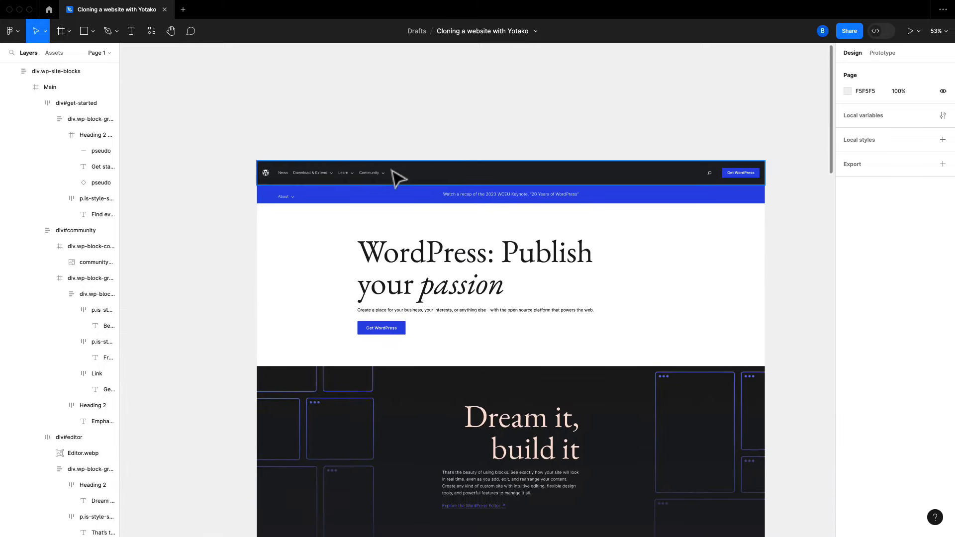
double_click(362, 179)
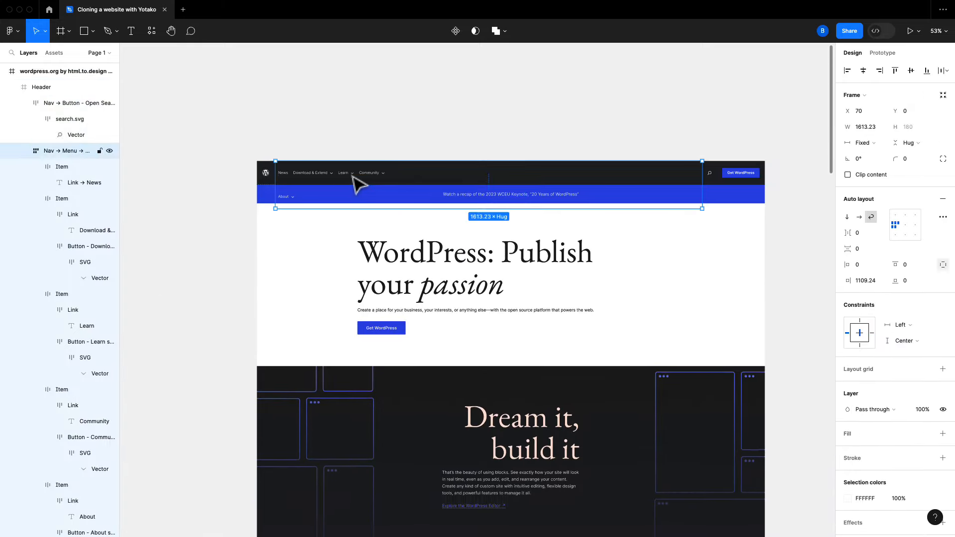
drag(702, 183, 706, 182)
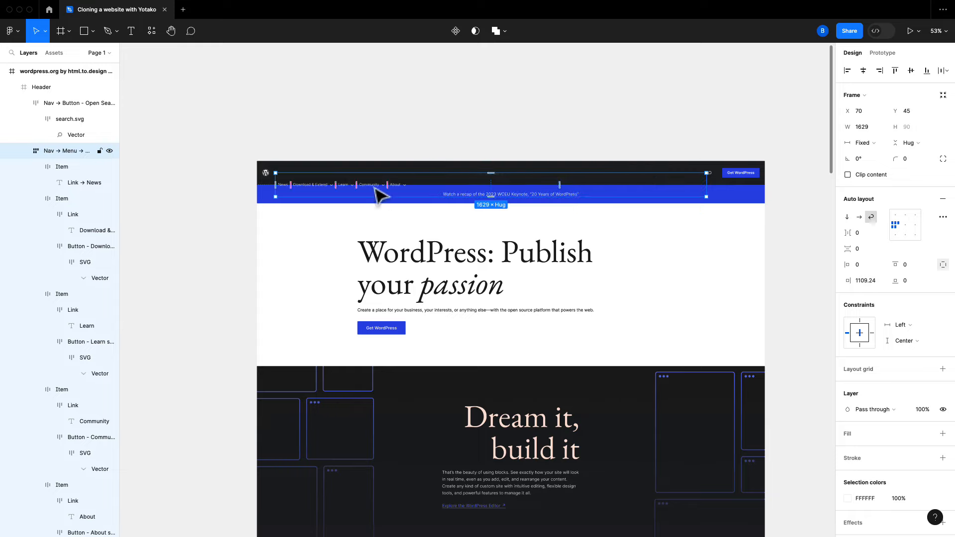
drag(376, 187, 390, 161)
Rename the imported page frame to 'Clone'
click(379, 180)
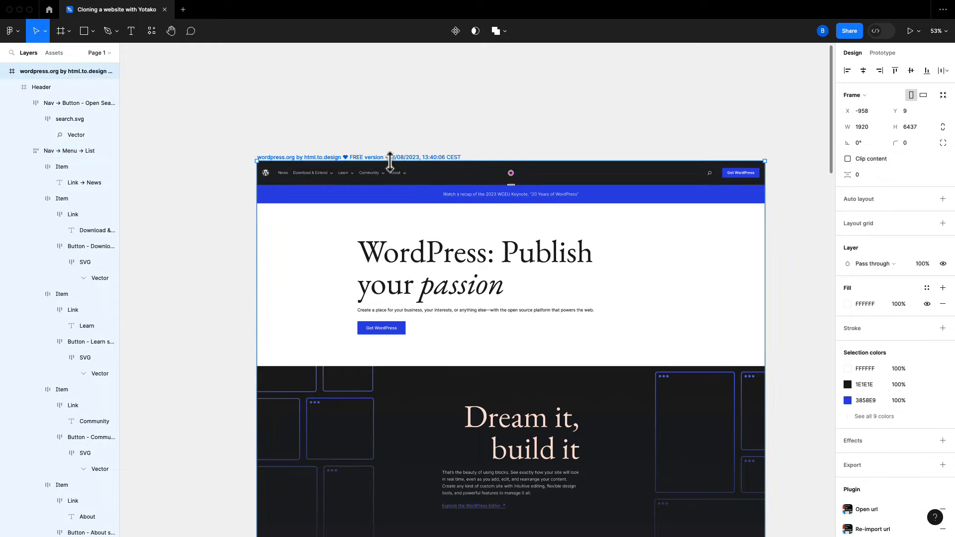
double_click(390, 157)
text(Clone)
Change the Header frame's scroll position setting in the Prototype panel
click(426, 178)
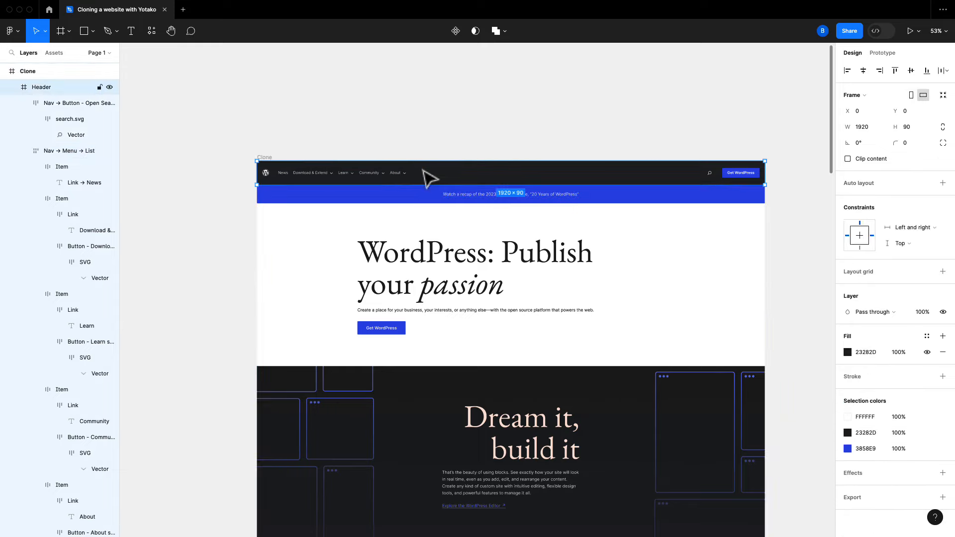
click(884, 53)
click(895, 112)
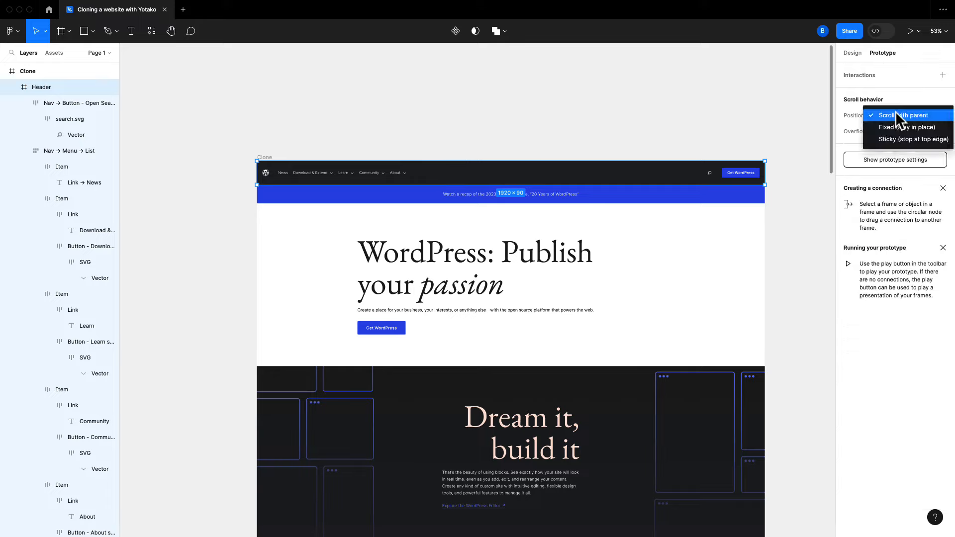
click(897, 135)
click(855, 53)
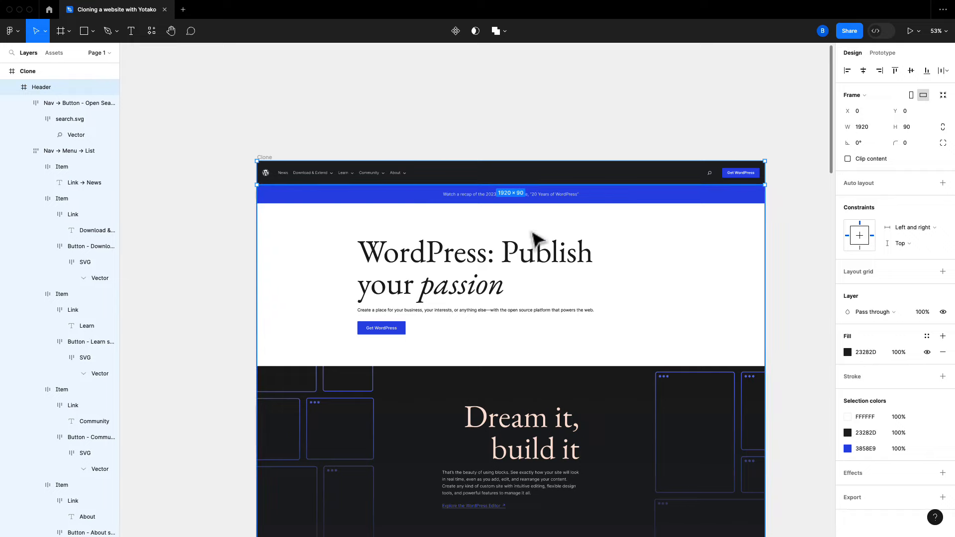
Change the hero heading 'WordPress: Publish your passion' to 'Cloned by Yotako'
click(479, 258)
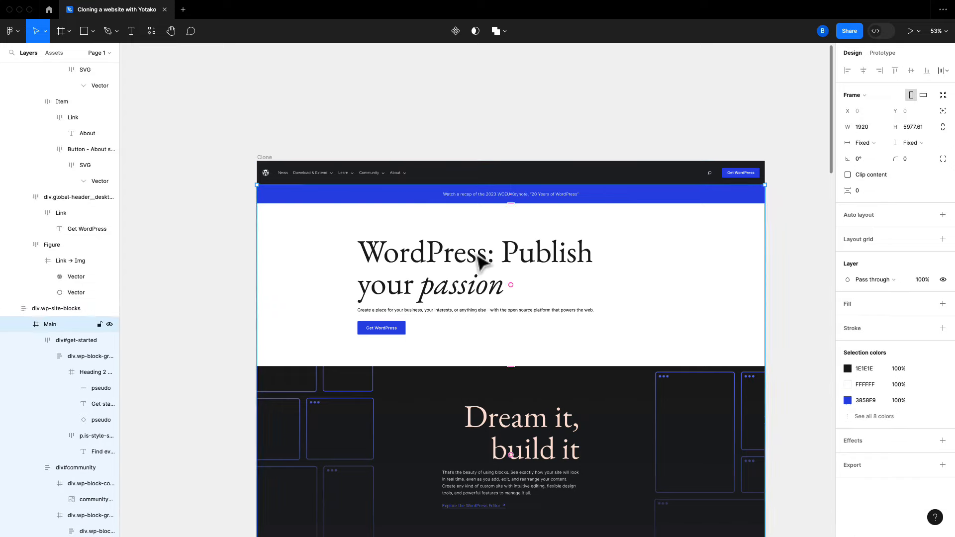
double_click(479, 258)
double_click(479, 257)
double_click(476, 258)
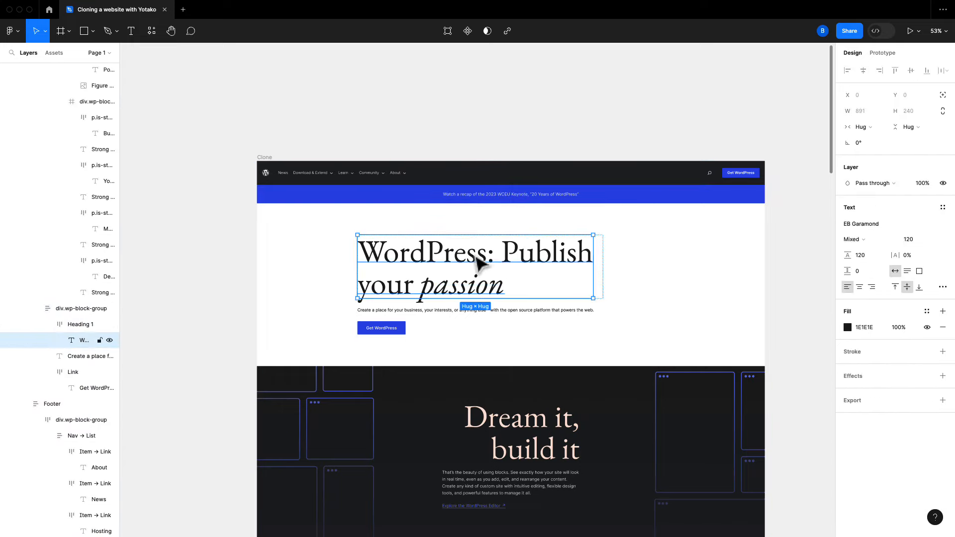
double_click(475, 255)
text(Cloned by Yotako)
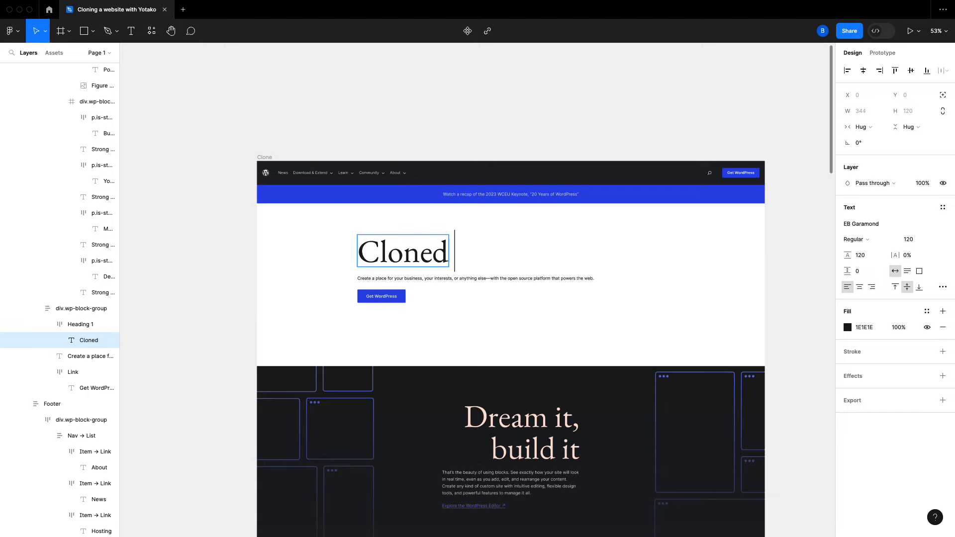
key(Escape)
Edit the 'Dream it, build it' heading to read 'Want it, maket it'
scroll(501, 266, down, 3)
scroll(496, 258, down, 1)
double_click(498, 259)
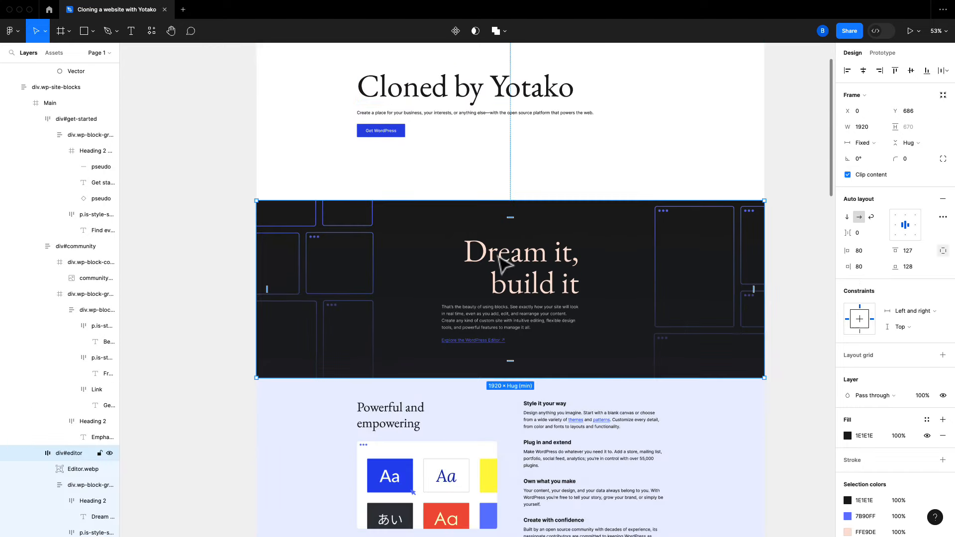
double_click(503, 260)
double_click(502, 259)
double_click(502, 256)
double_click(501, 254)
text(Want)
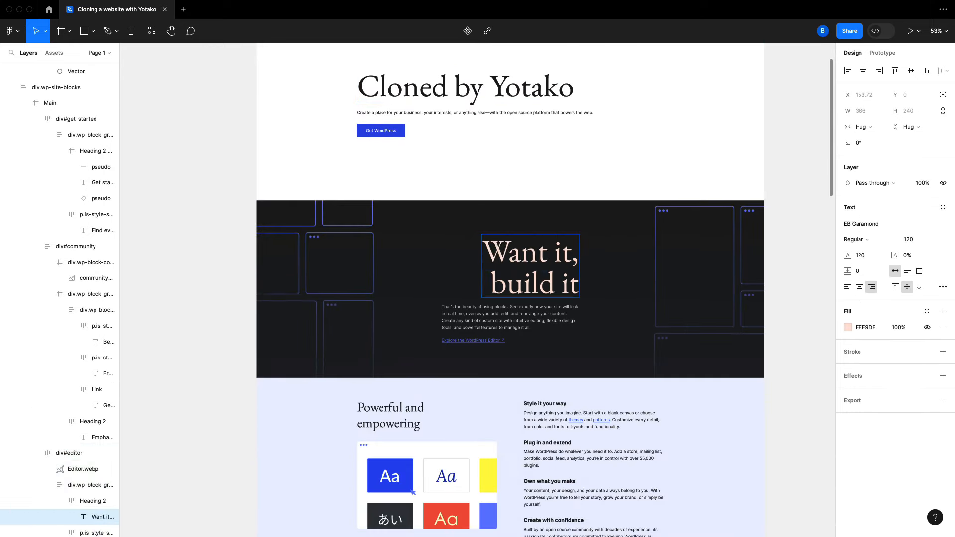
double_click(516, 281)
text(maket)
key(Escape)
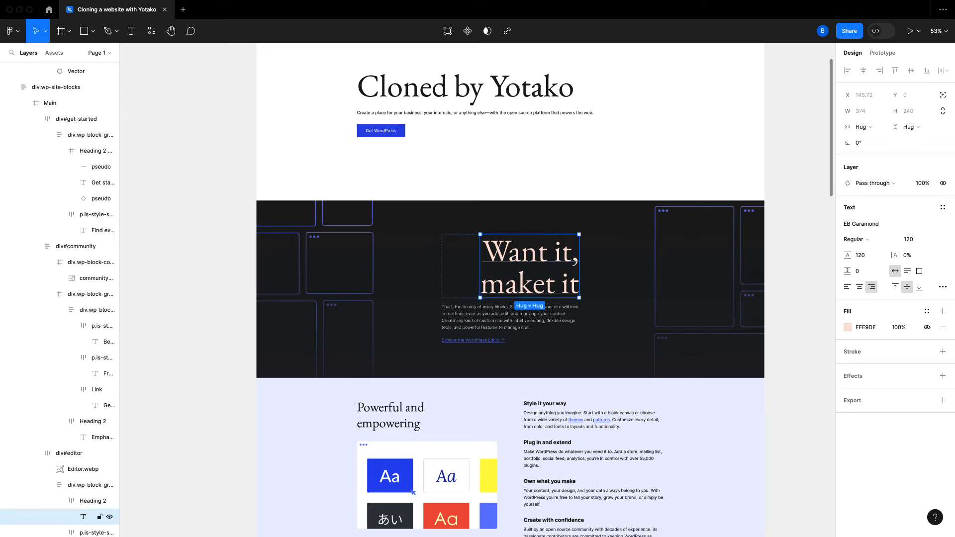
key(Escape)
Retype 'Community at its core' as 'Unity in essence' and set its font style to Regular
scroll(519, 279, down, 10)
click(519, 272)
scroll(524, 280, down, 10)
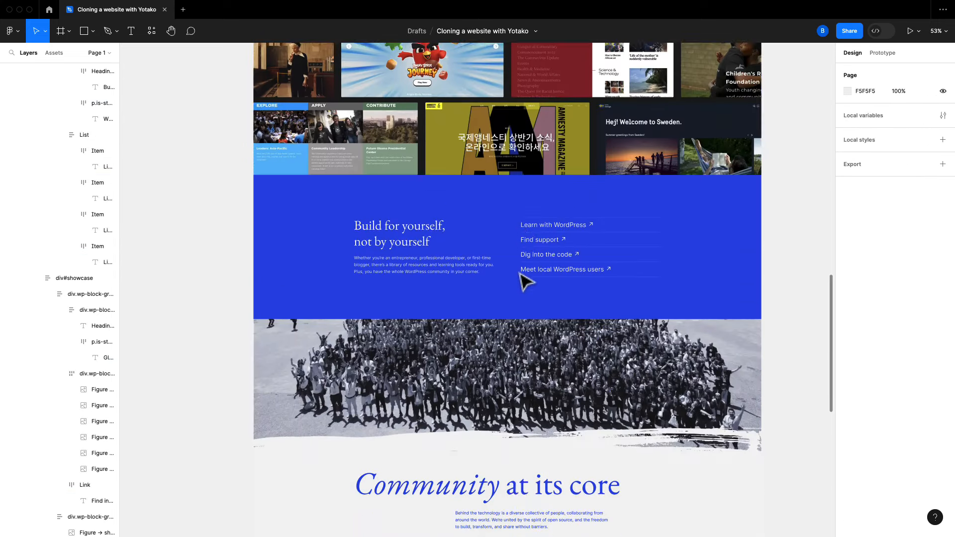
double_click(519, 271)
text(Unity in essence)
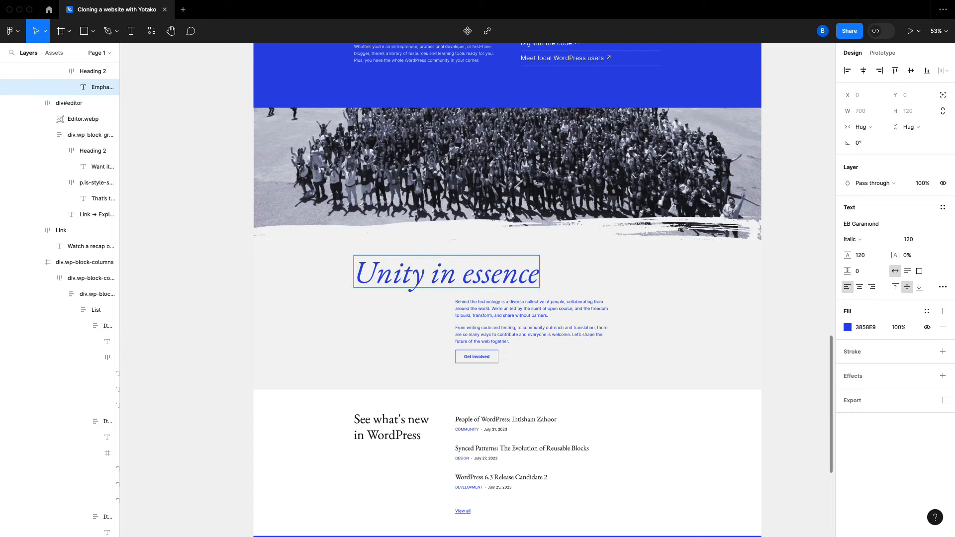
key(Escape)
click(852, 240)
click(866, 171)
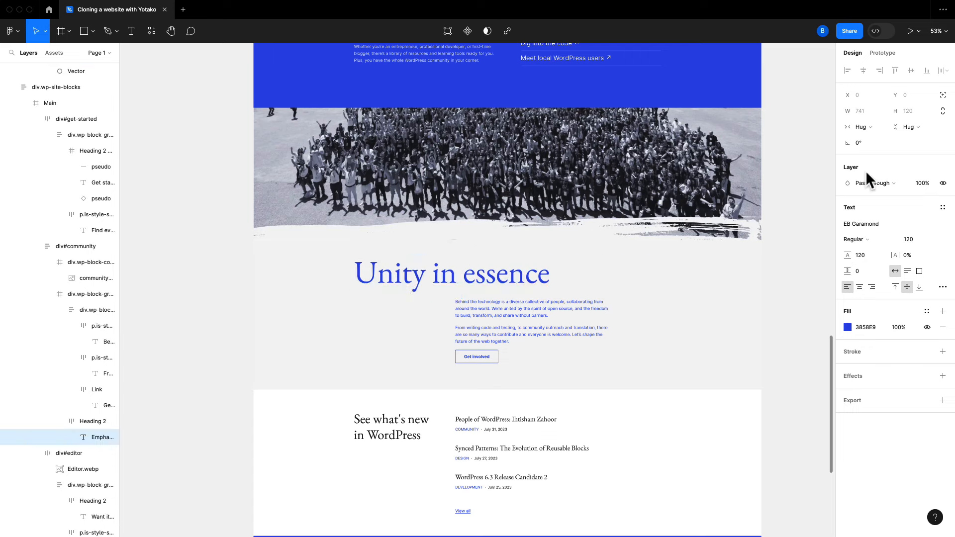
key(Escape)
scroll(529, 305, down, 3)
scroll(531, 307, up, 3)
scroll(529, 307, up, 20)
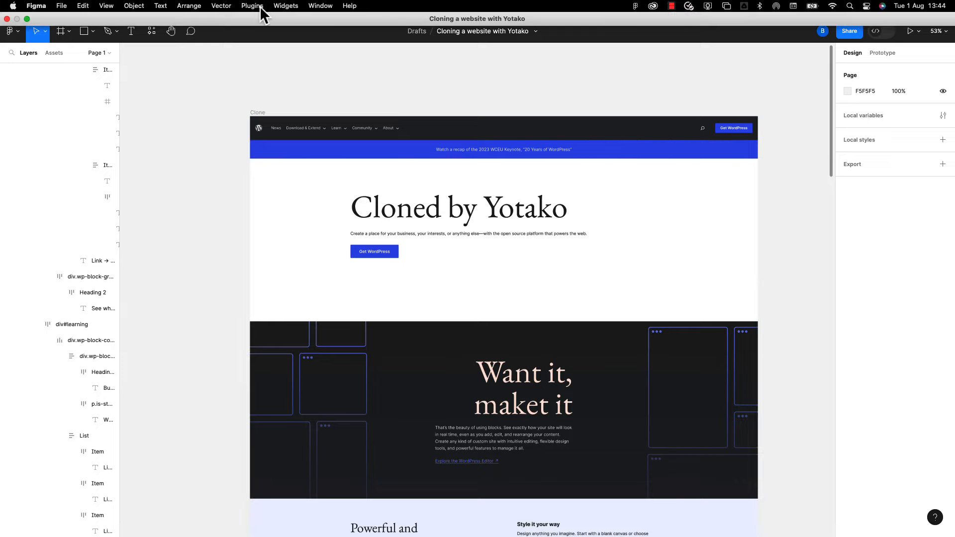
Launch the Figma to WordPress plugin and start it with the user's email address
click(259, 6)
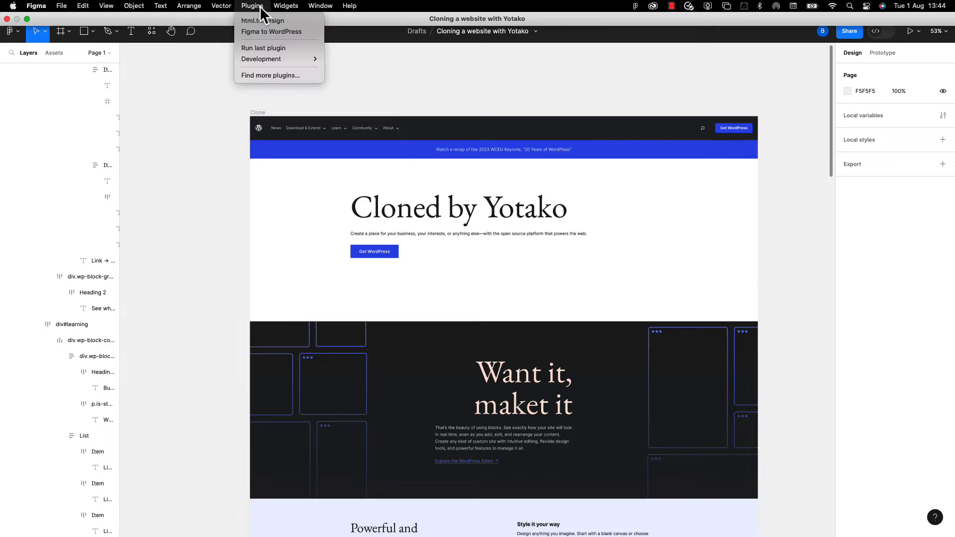
click(266, 31)
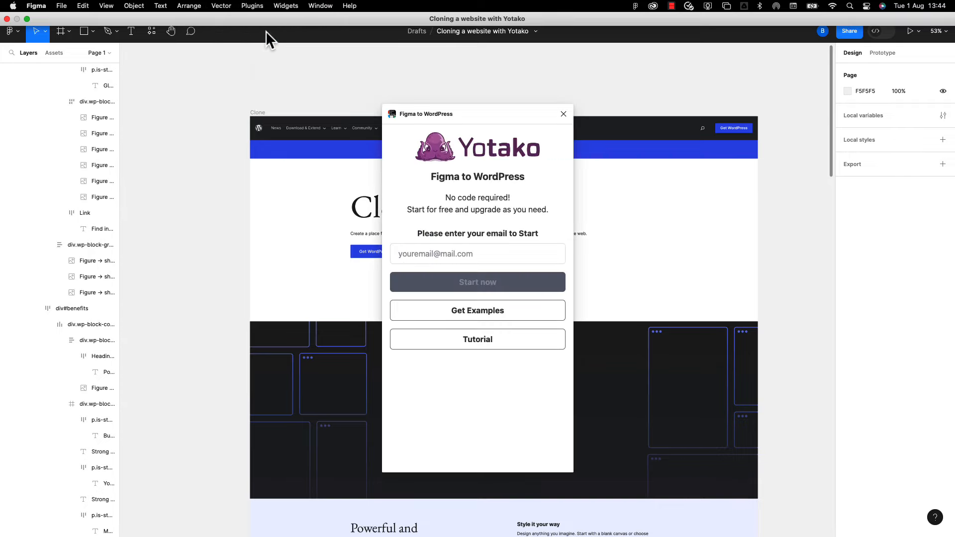
click(441, 263)
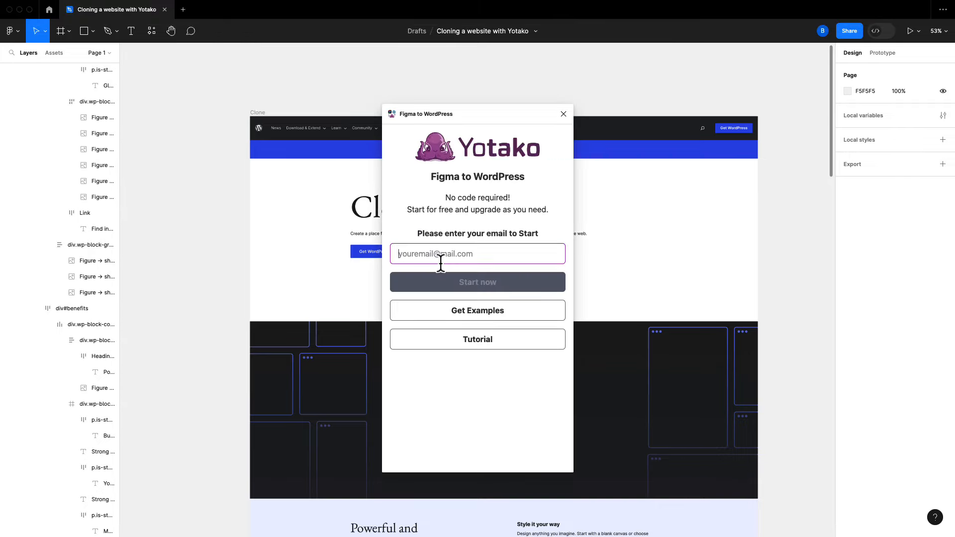
click(448, 278)
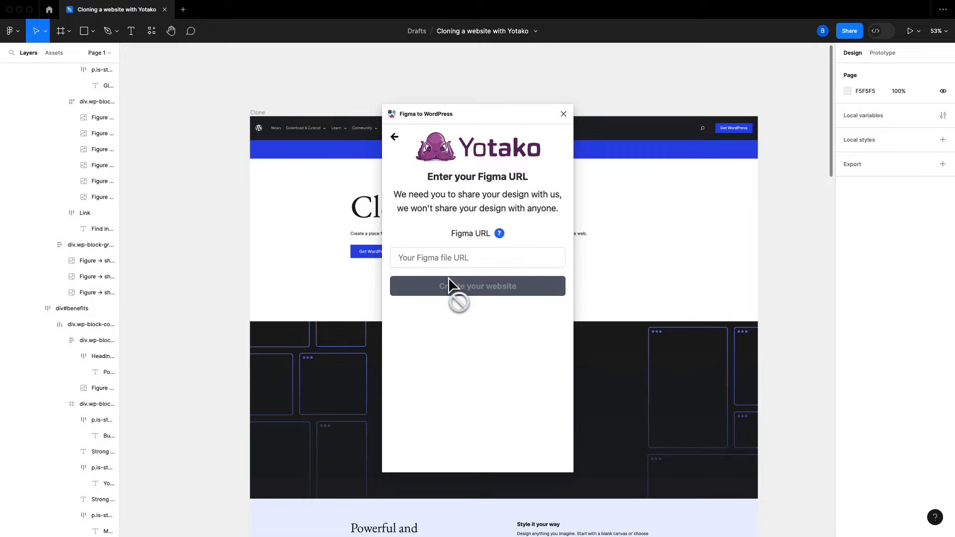
Copy this file's share link, paste it into the plugin's Figma URL field and create the website
click(840, 31)
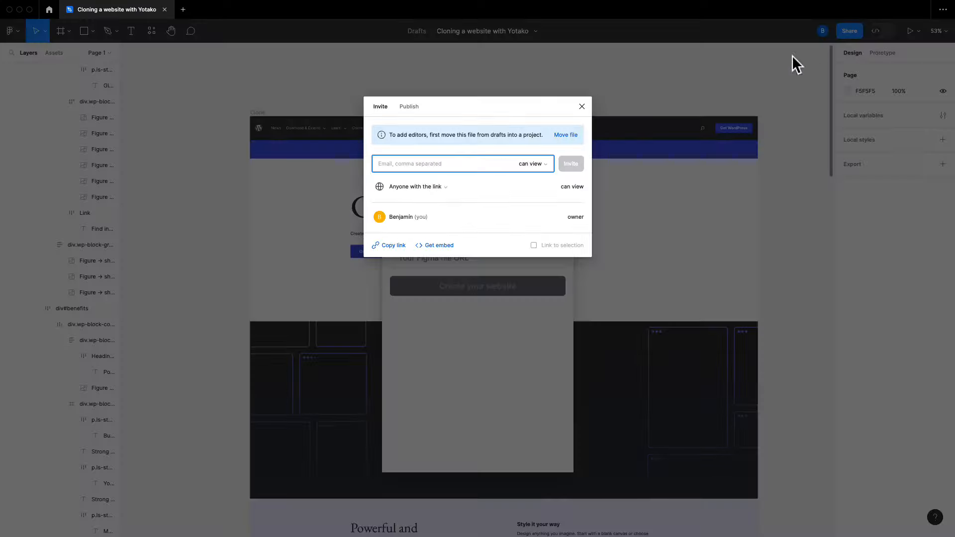
click(386, 245)
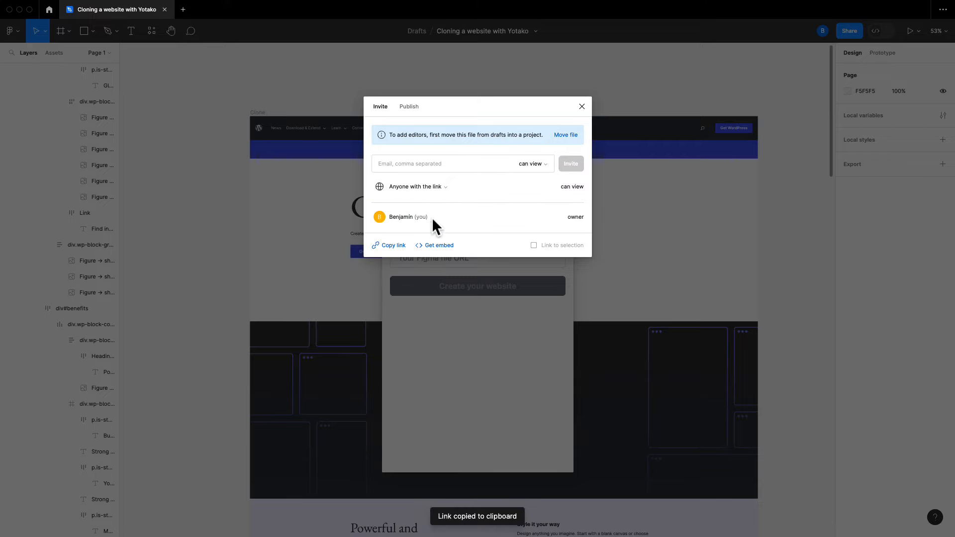
click(581, 104)
click(437, 251)
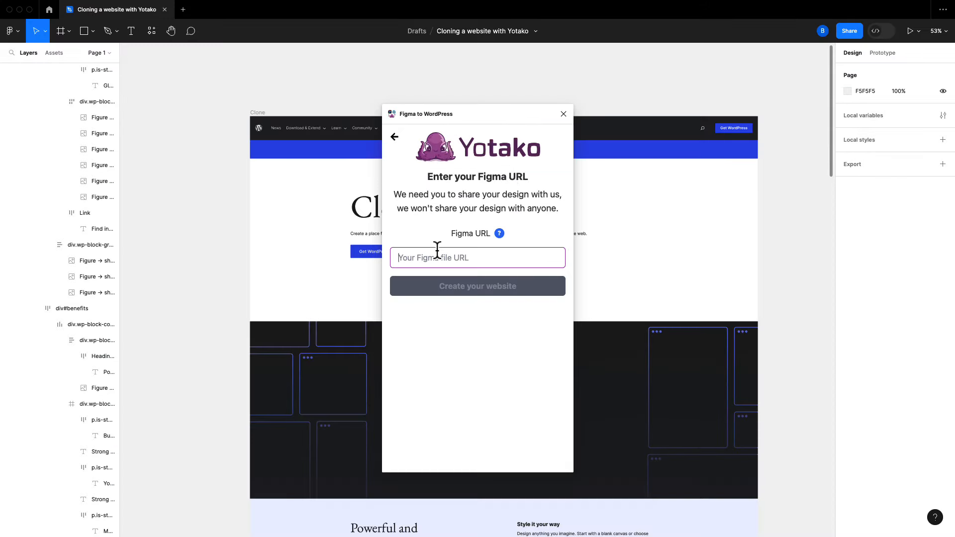
key(super+v)
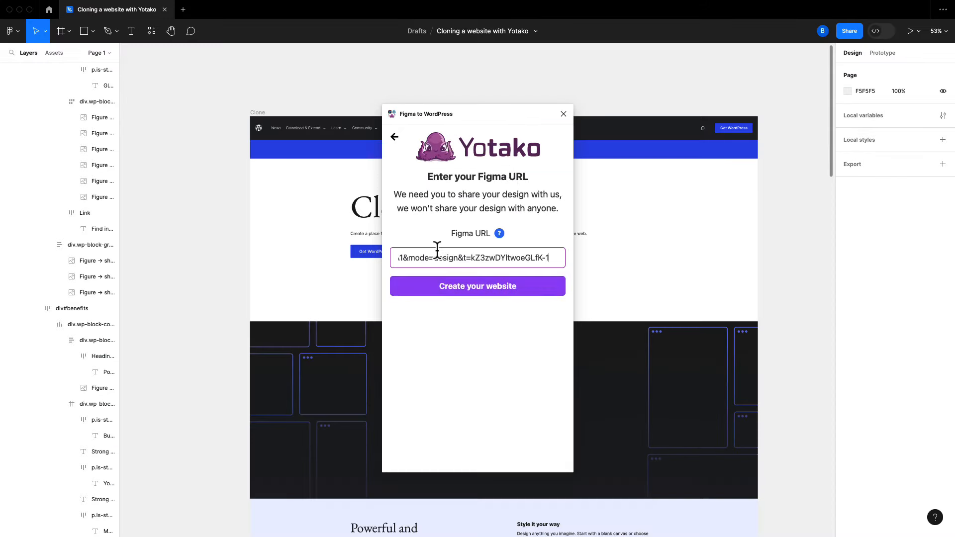
click(449, 287)
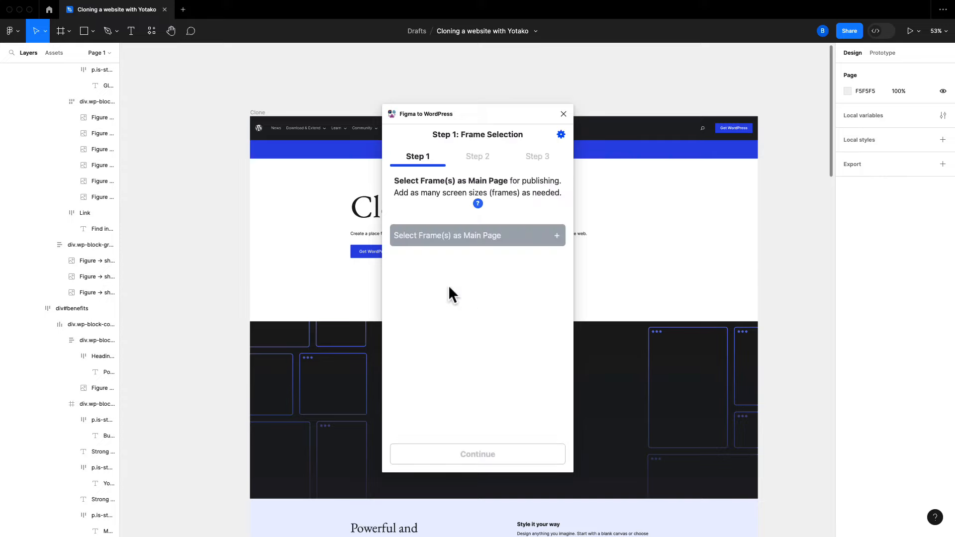
Add the Clone frame as the Main Page (Home), continue, and decline the Yotako AI Assistant
drag(488, 124, 142, 116)
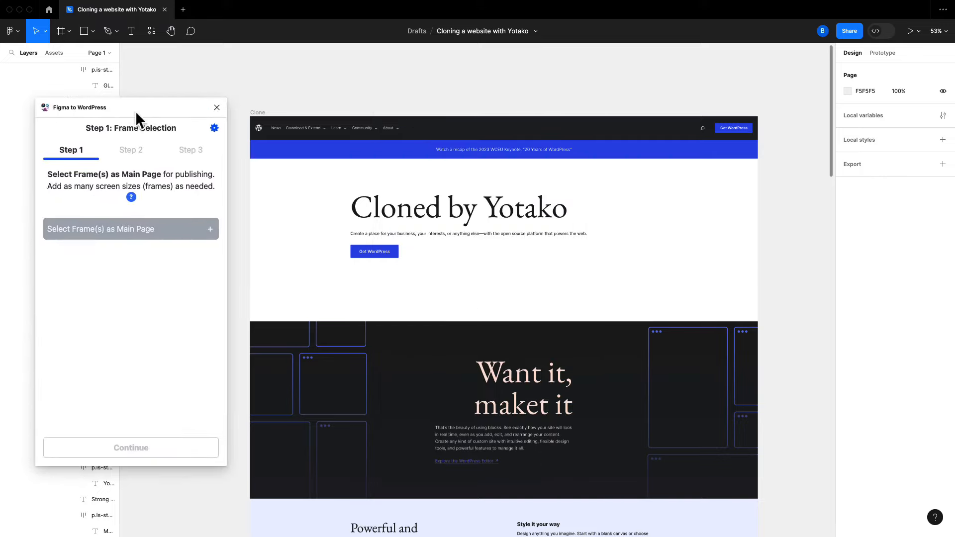
click(258, 114)
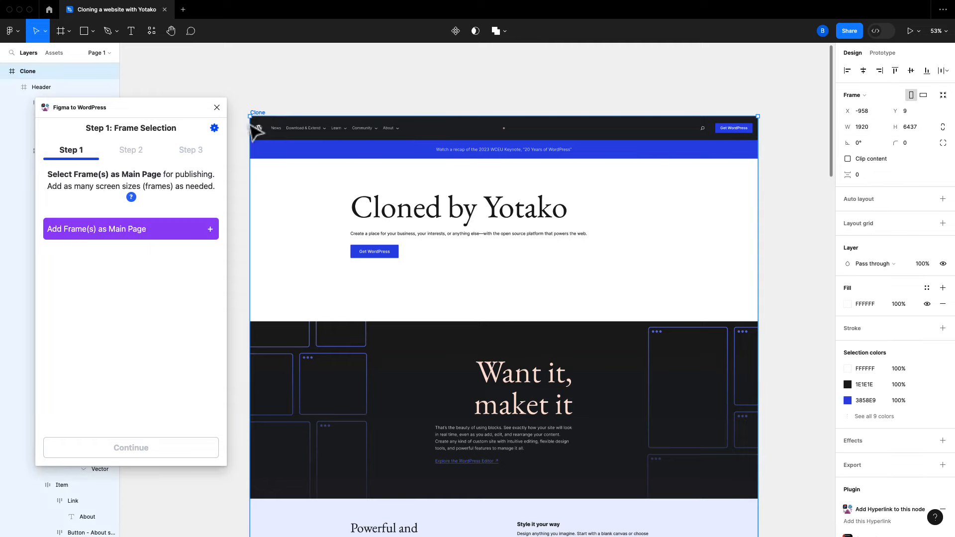
click(157, 230)
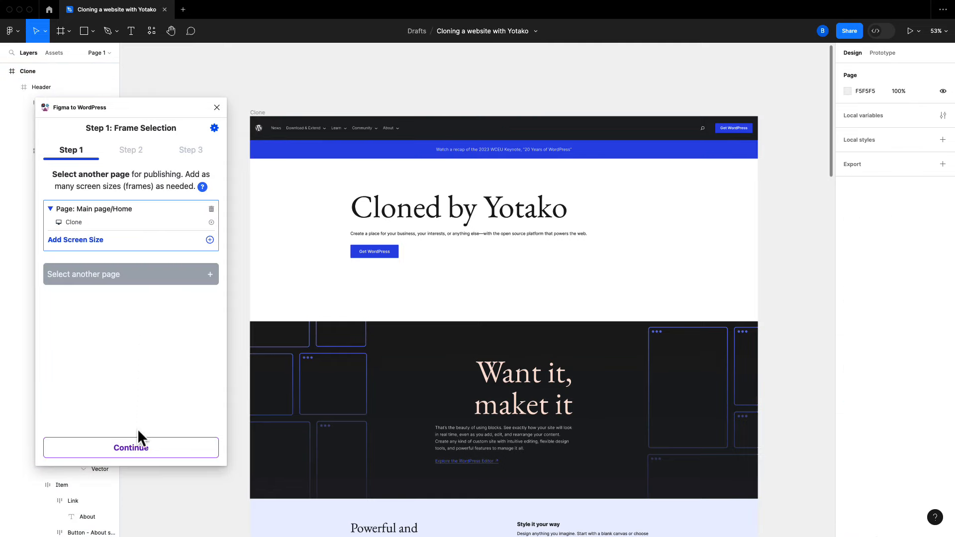
click(138, 448)
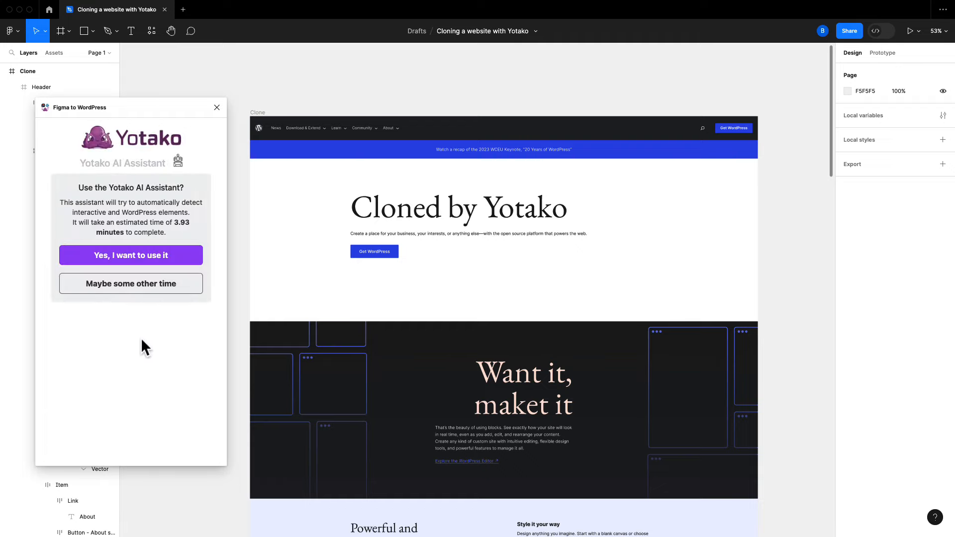
click(135, 290)
Continue without choosing header or footer elements, build the site, and open its Preview
click(138, 449)
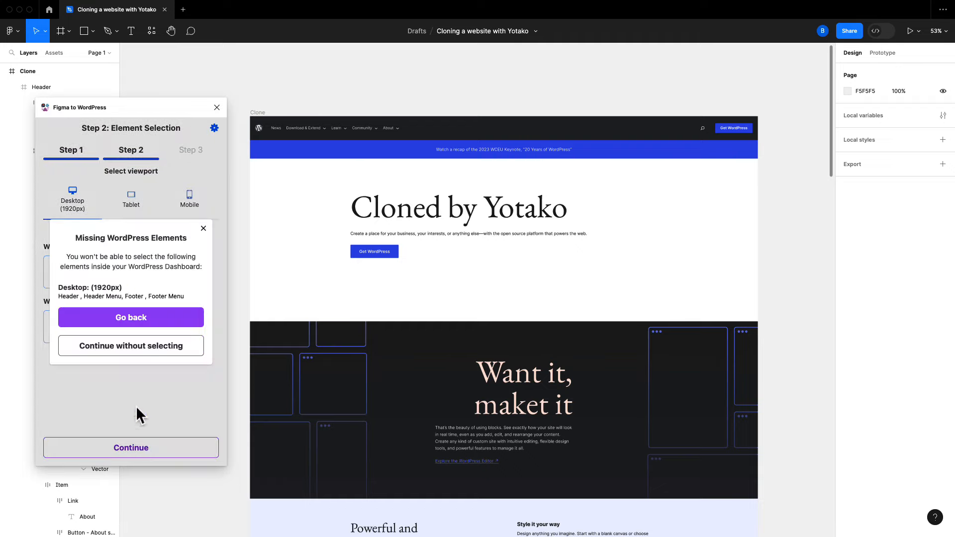
click(130, 345)
click(138, 449)
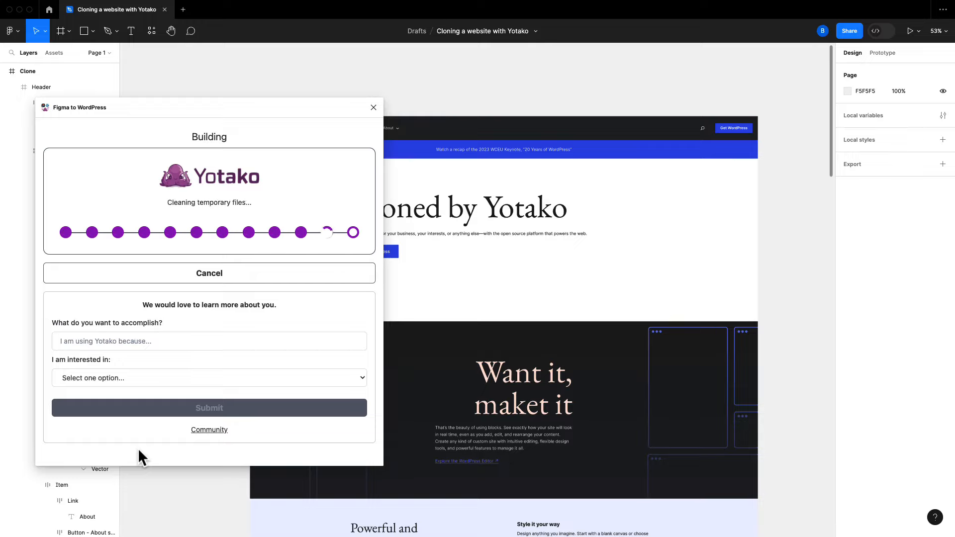
click(215, 273)
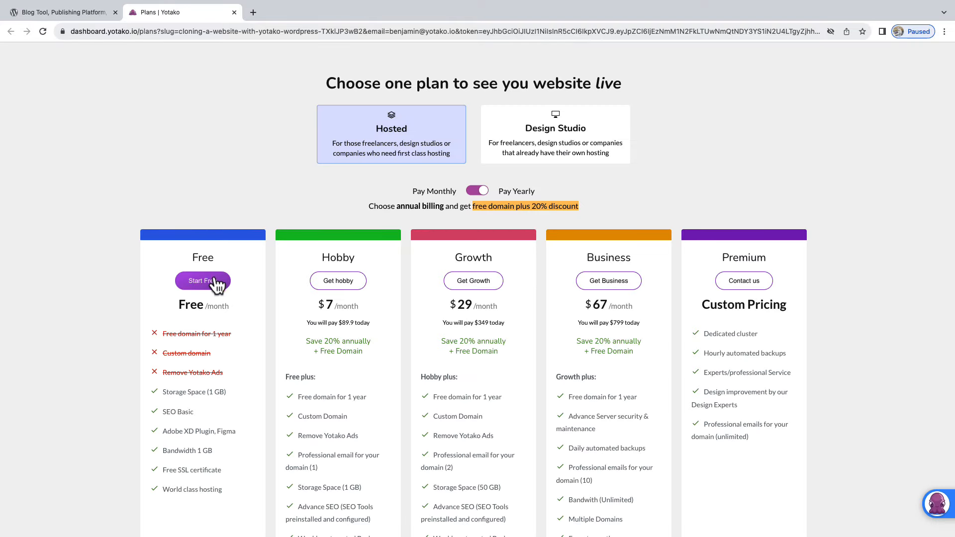
Choose the Free Plan, add the wordpress.yotako.com domain to the cart, and complete the $0 checkout
click(215, 279)
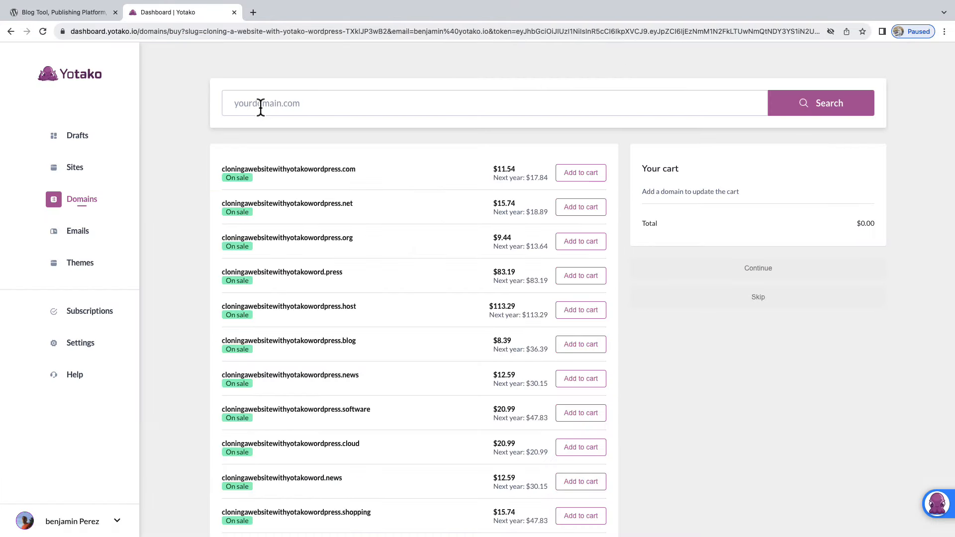
click(261, 106)
text(wordpress)
key(Return)
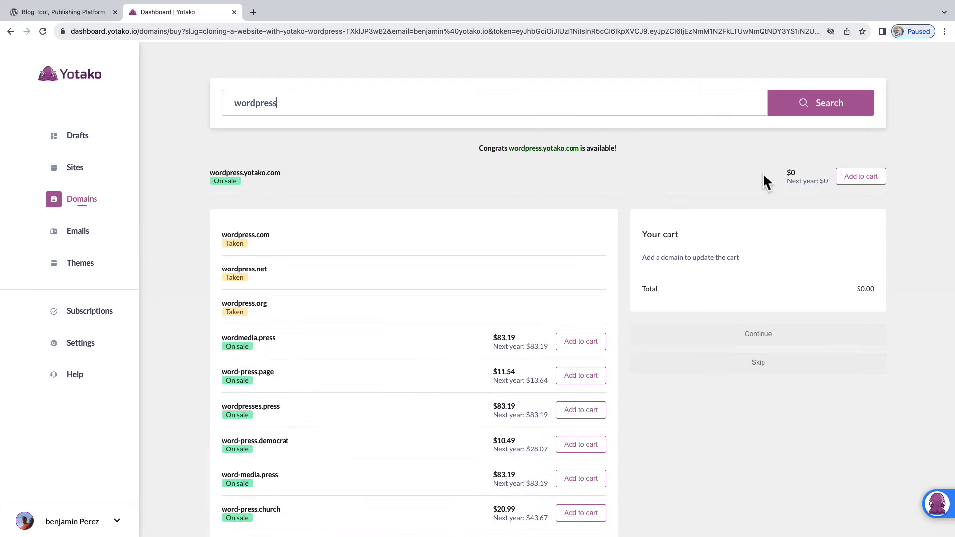
click(862, 179)
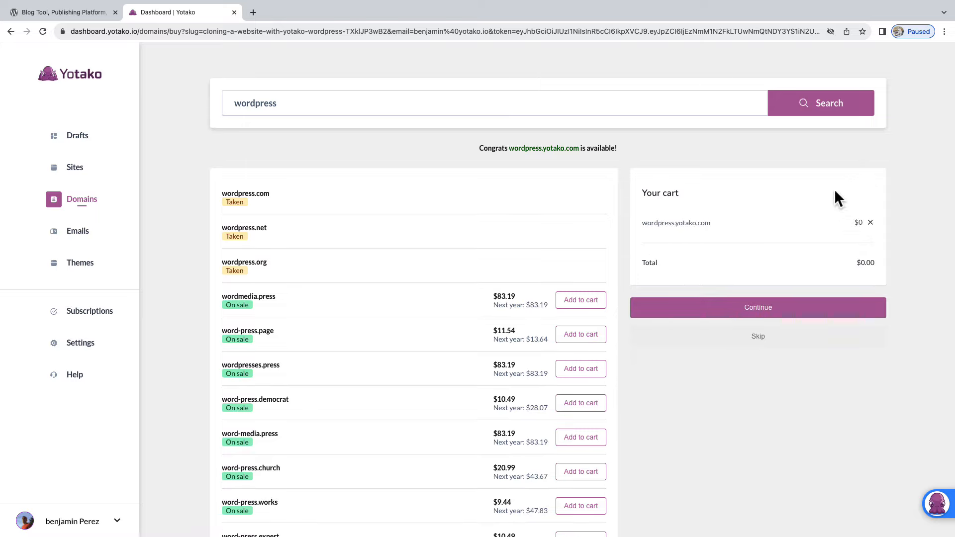
click(762, 309)
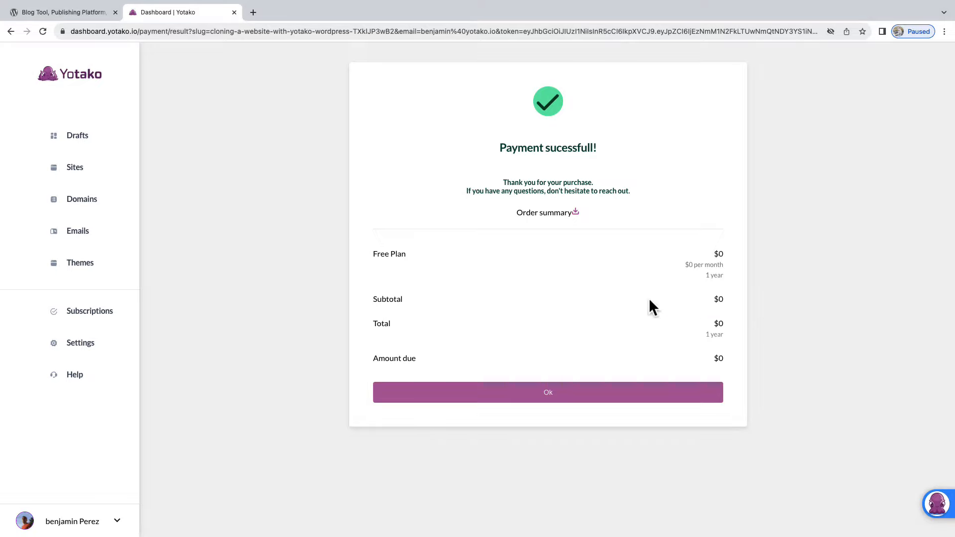
click(547, 396)
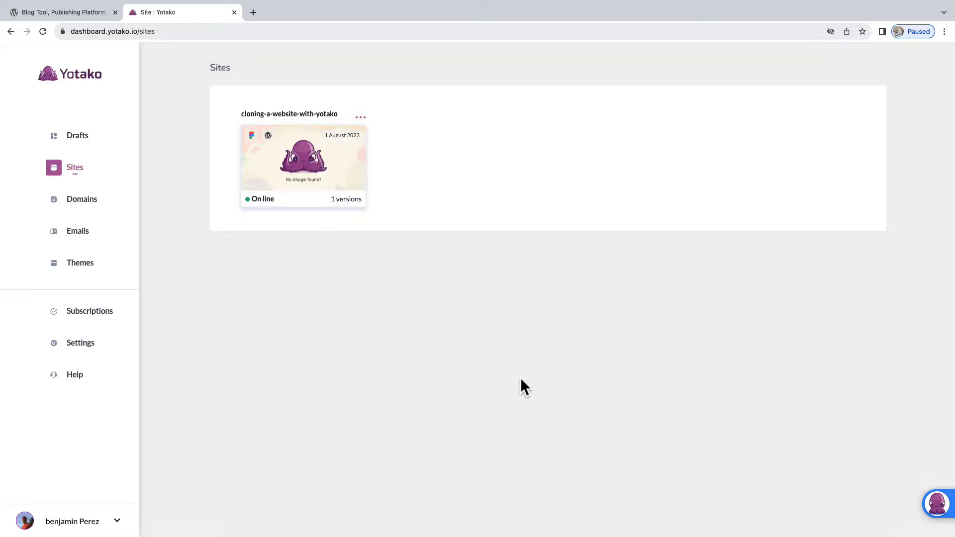
Review the cloning-a-website-with-yotako site's details and domains, then open the live wordpress.yotako.com site
click(303, 172)
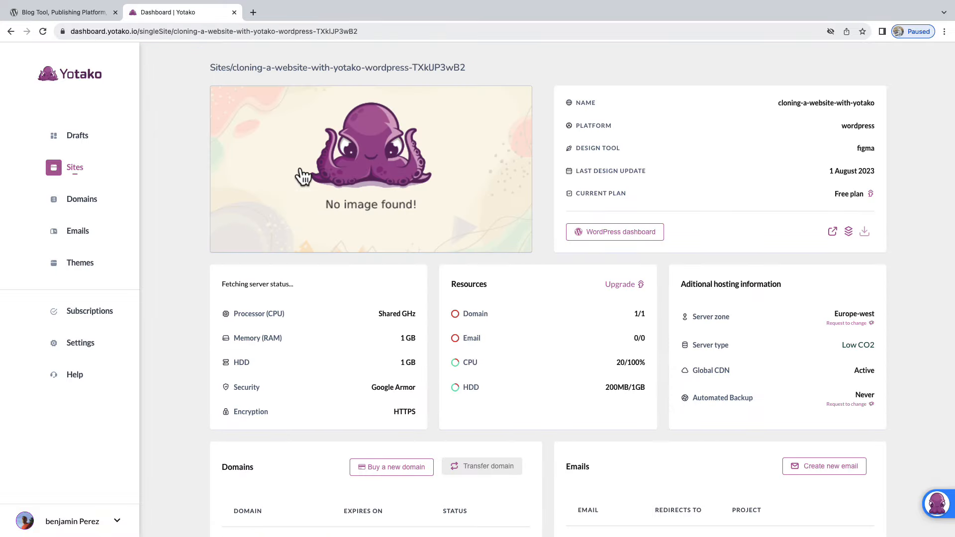
scroll(302, 175, down, 3)
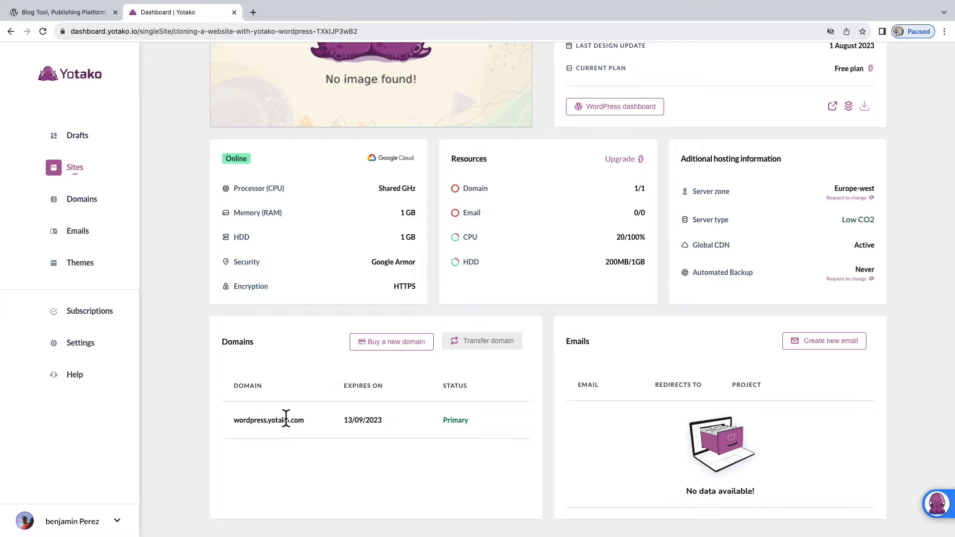
scroll(313, 343, up, 3)
click(377, 158)
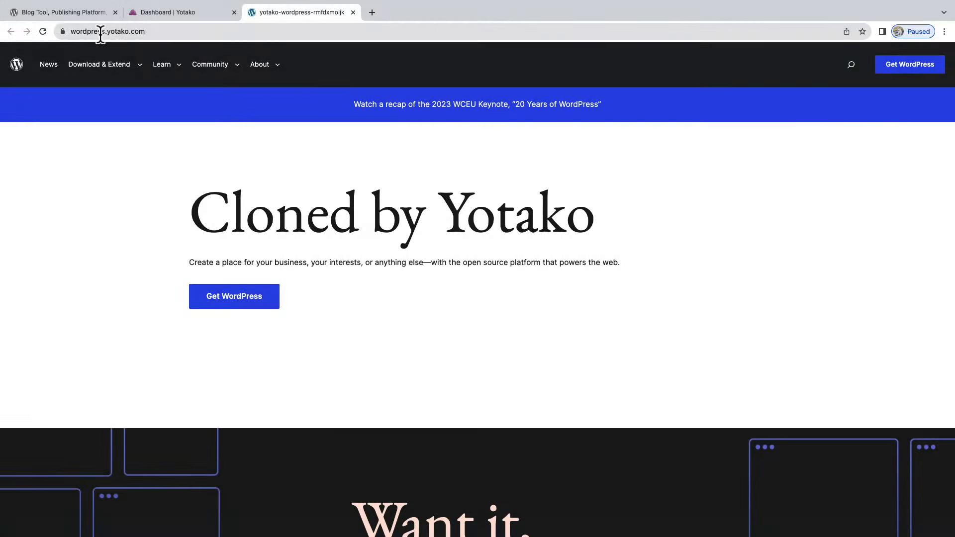
Scroll down the live cloned site to review its edited headings, then back to the top
scroll(951, 199, down, 10)
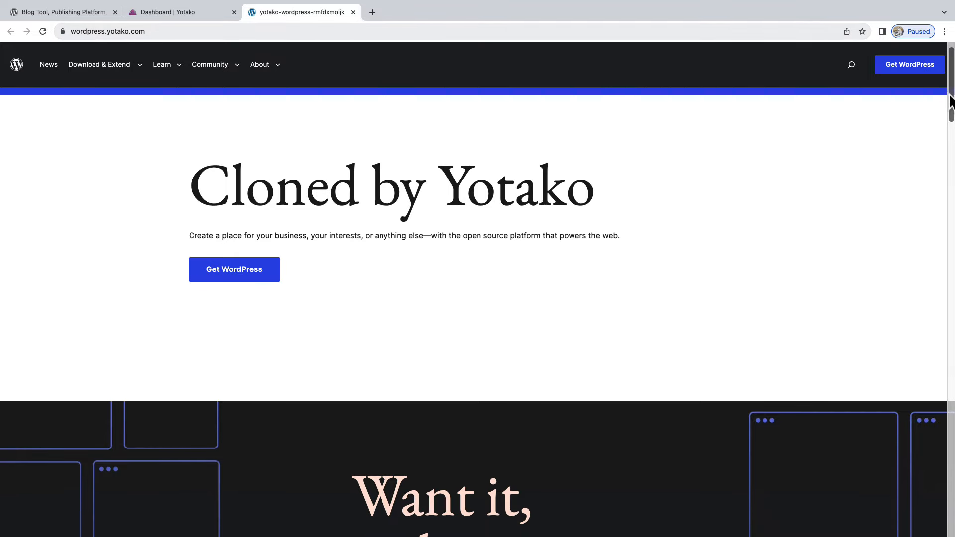
scroll(478, 308, down, 13)
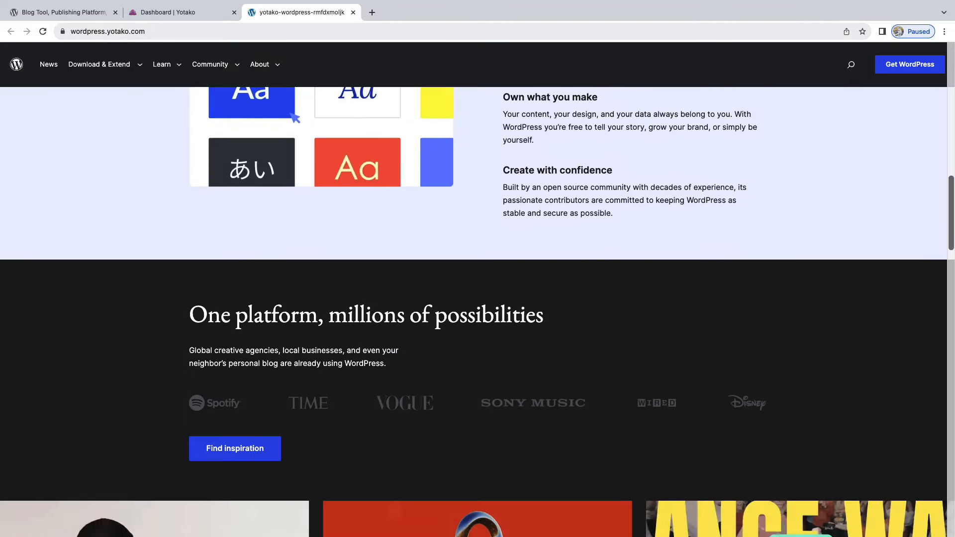
scroll(953, 385, down, 18)
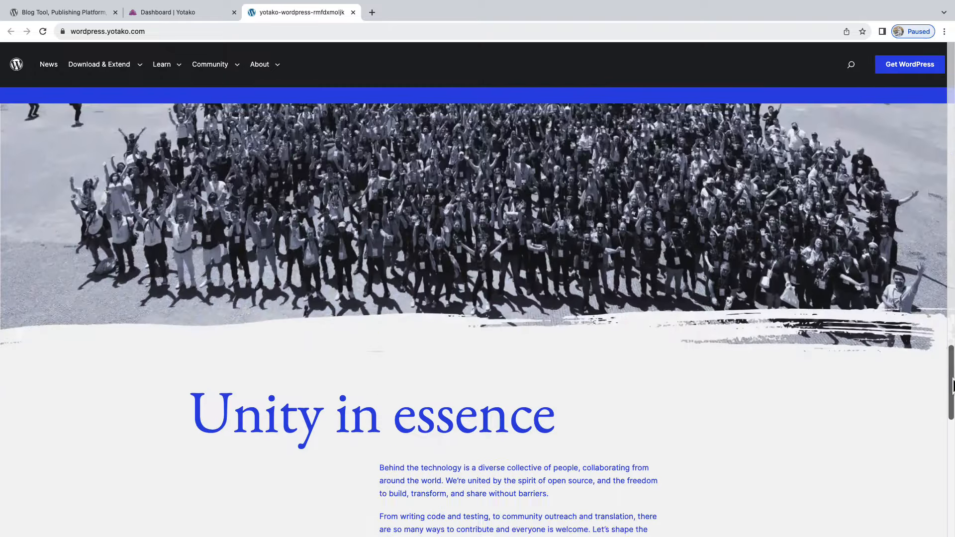
mouse_move(953, 386)
mouse_down()
mouse_move(951, 507)
mouse_move(953, 77)
mouse_up()
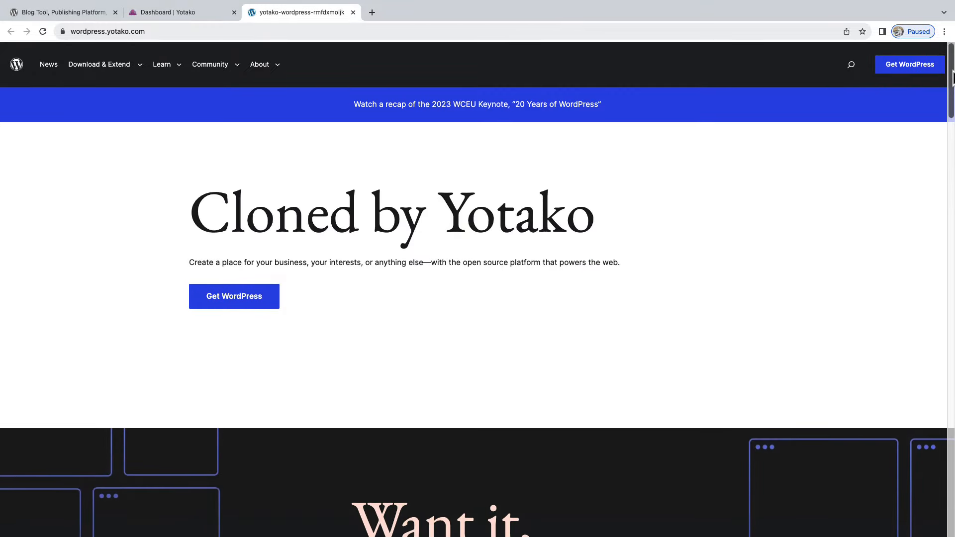
From the Yotako dashboard, open the site's WordPress admin and edit the 'Clone' page from All Pages
click(205, 14)
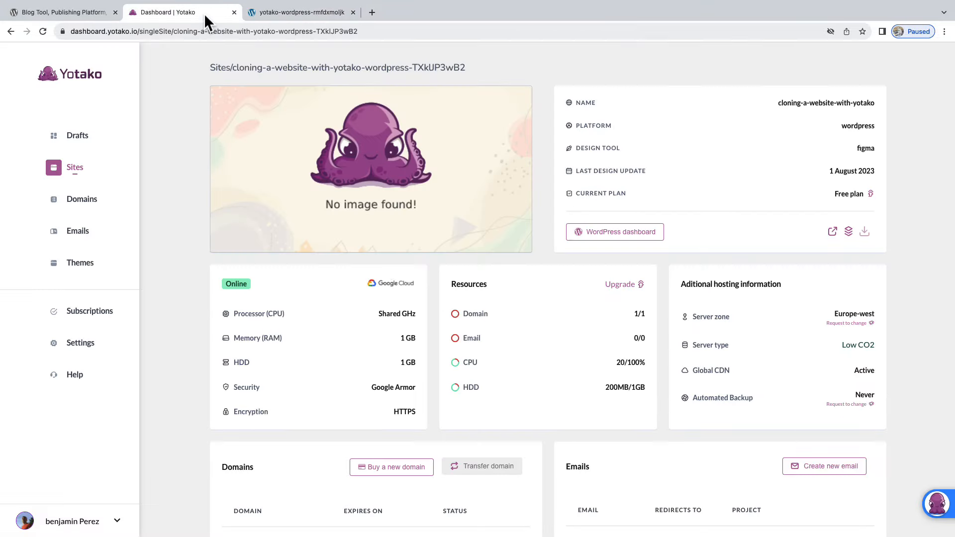
click(608, 237)
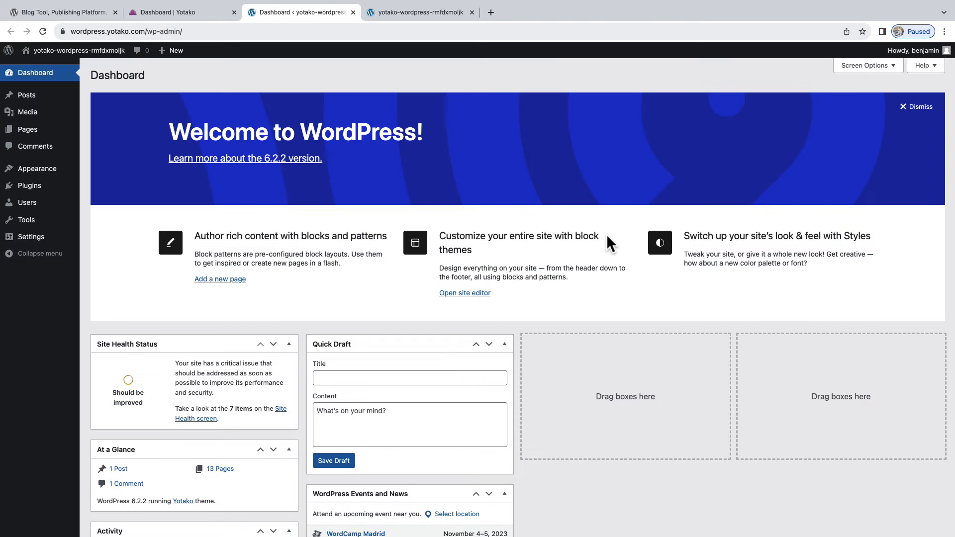
mouse_move(15, 137)
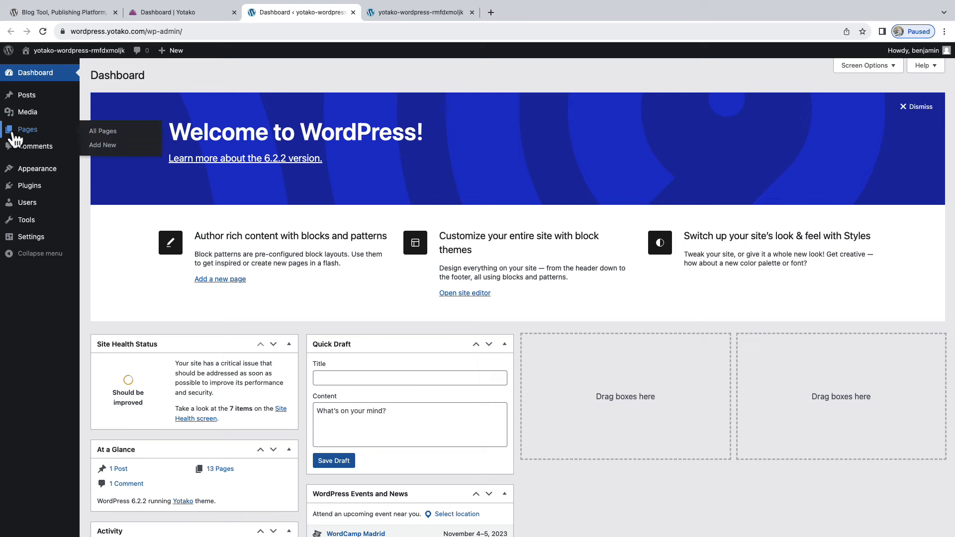
click(109, 139)
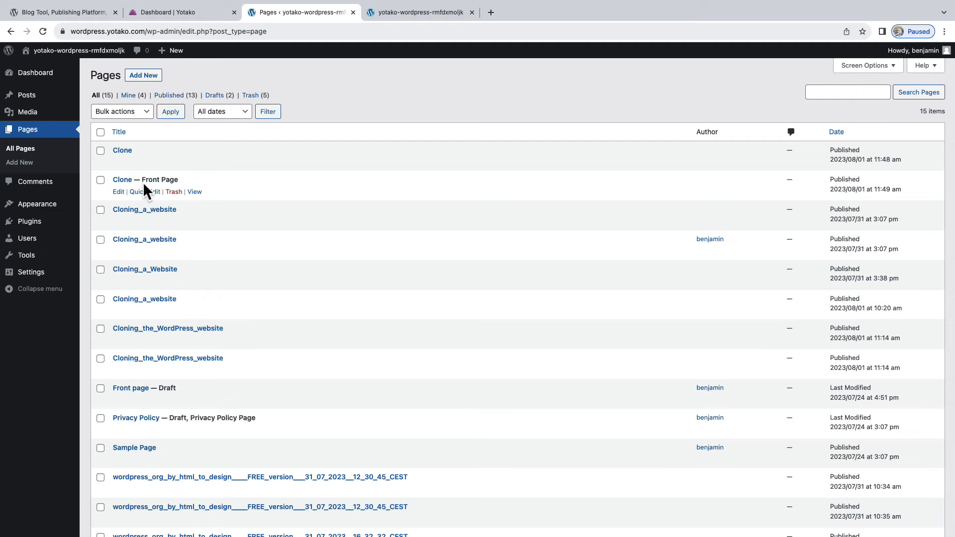
click(119, 192)
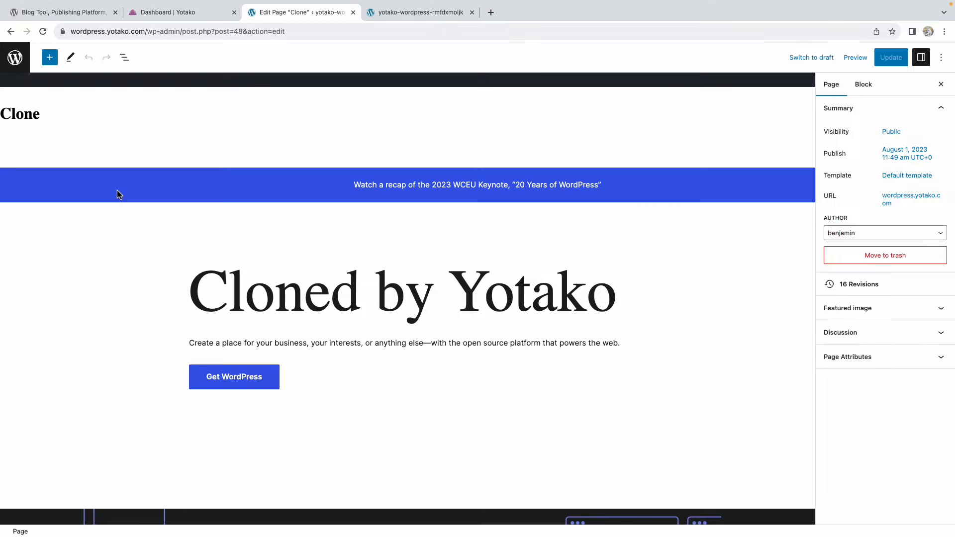
Replace the 'Cloned by Yotako' heading text with 'Visit us at Yotako.io'
click(194, 283)
drag(194, 282, 608, 291)
text(Vis)
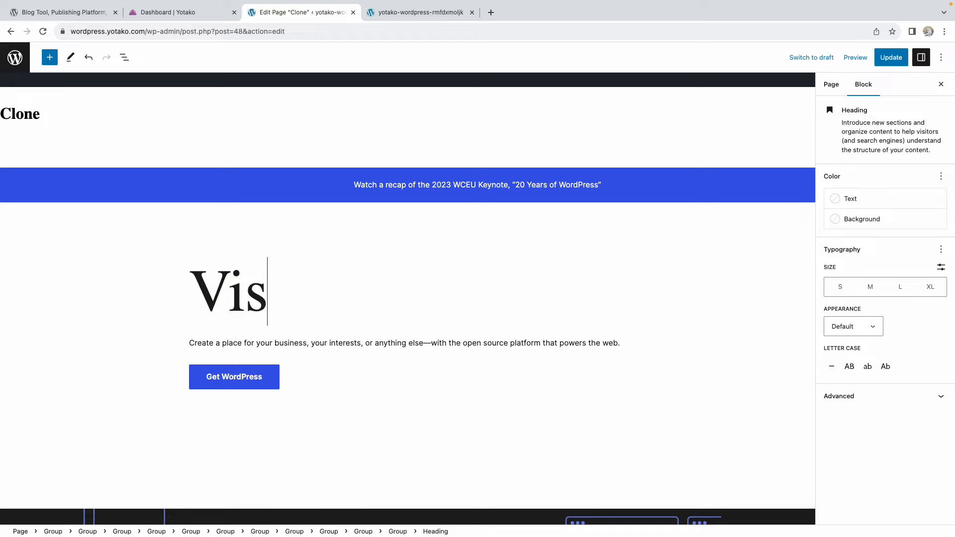
text(it us at )
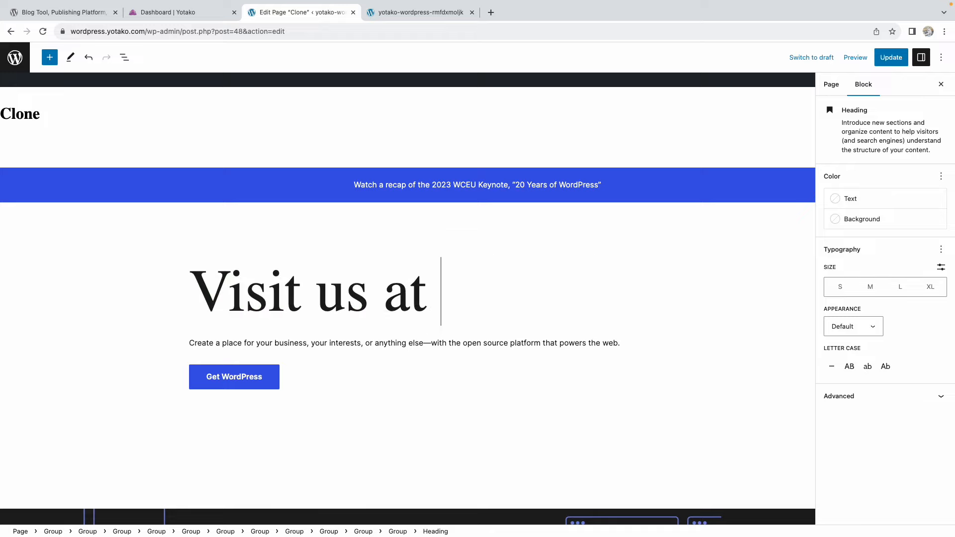
text(Yotako.io)
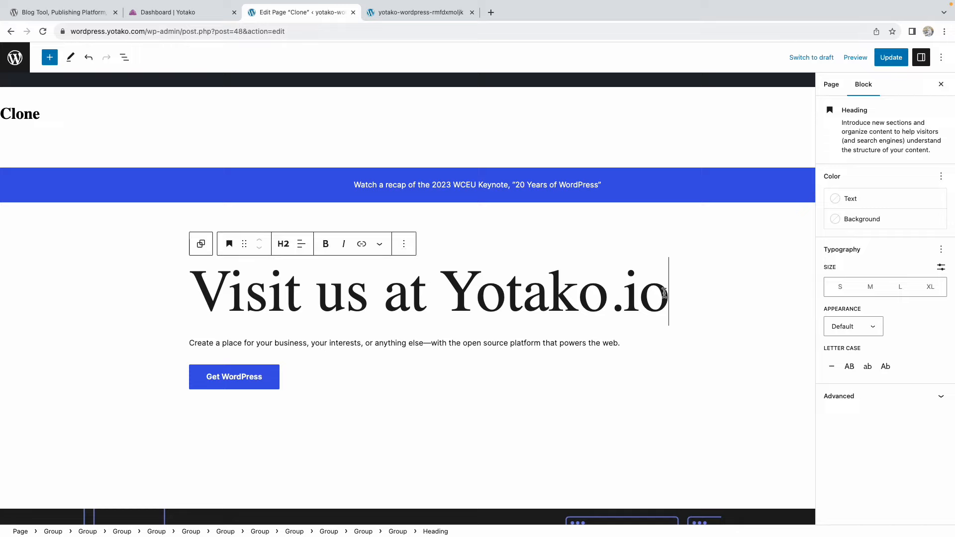
Copy the yotako.io website address from a temporary browser tab
click(491, 12)
text(yotako.io)
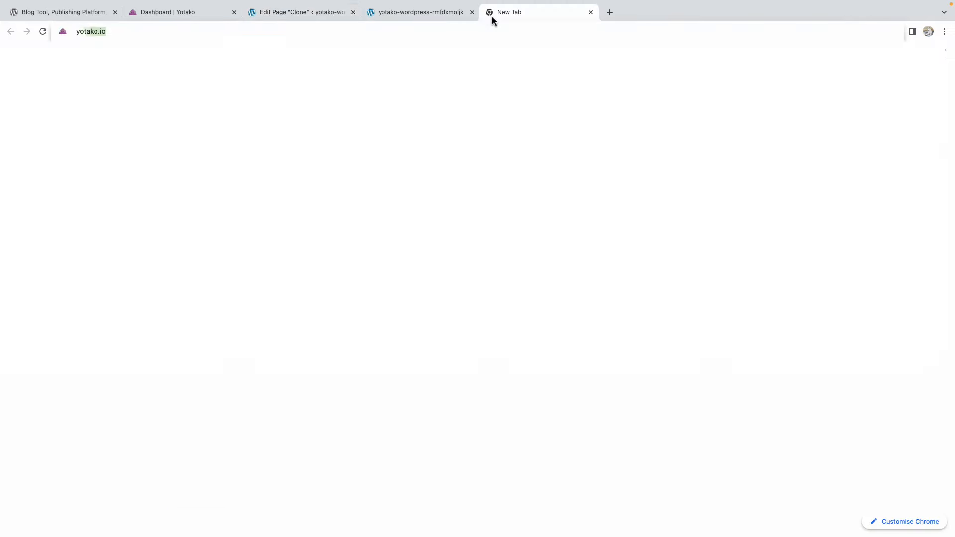
key(Return)
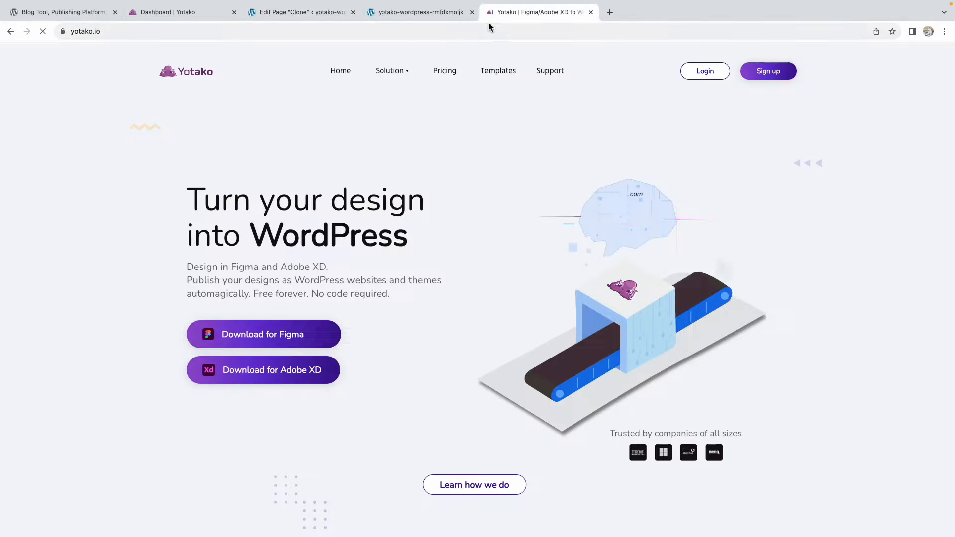
click(483, 31)
key(ctrl+c)
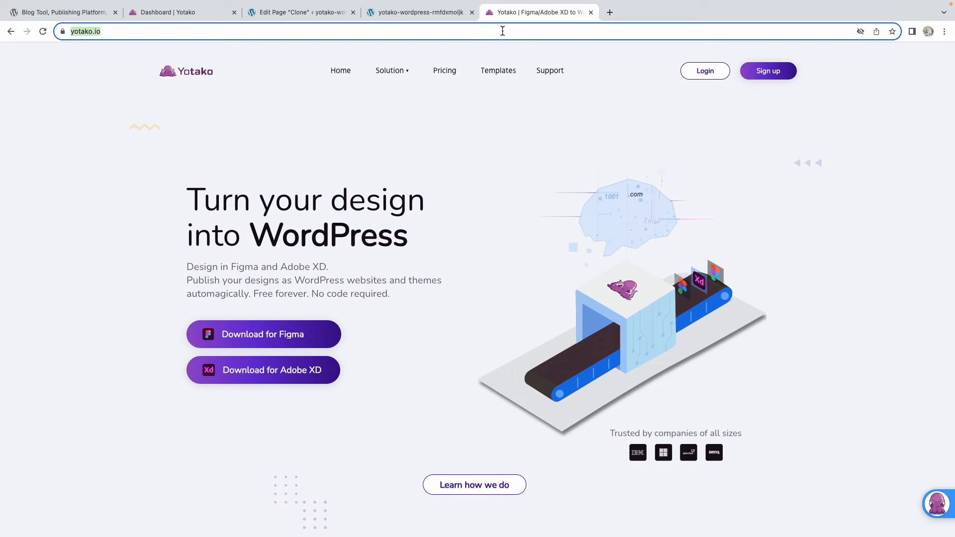
click(591, 13)
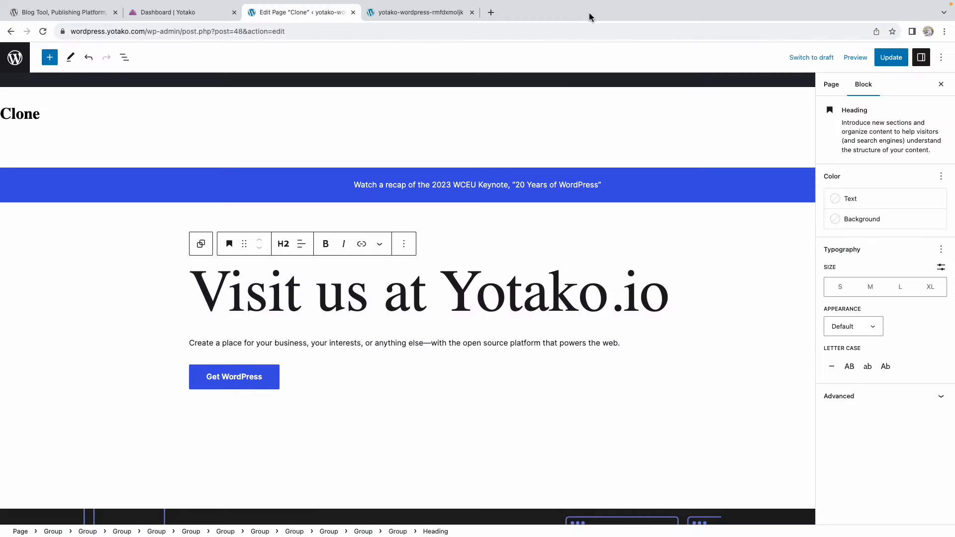
drag(197, 285, 723, 288)
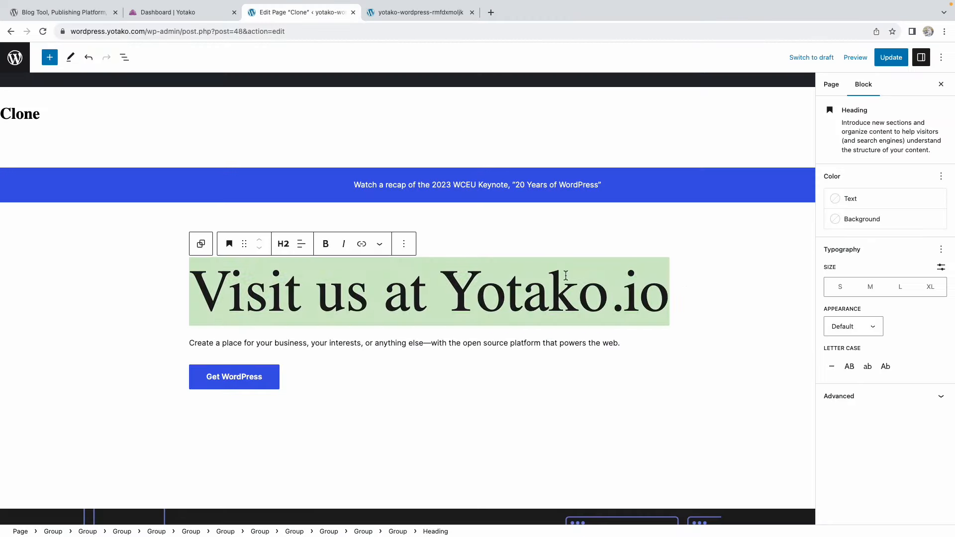
click(363, 245)
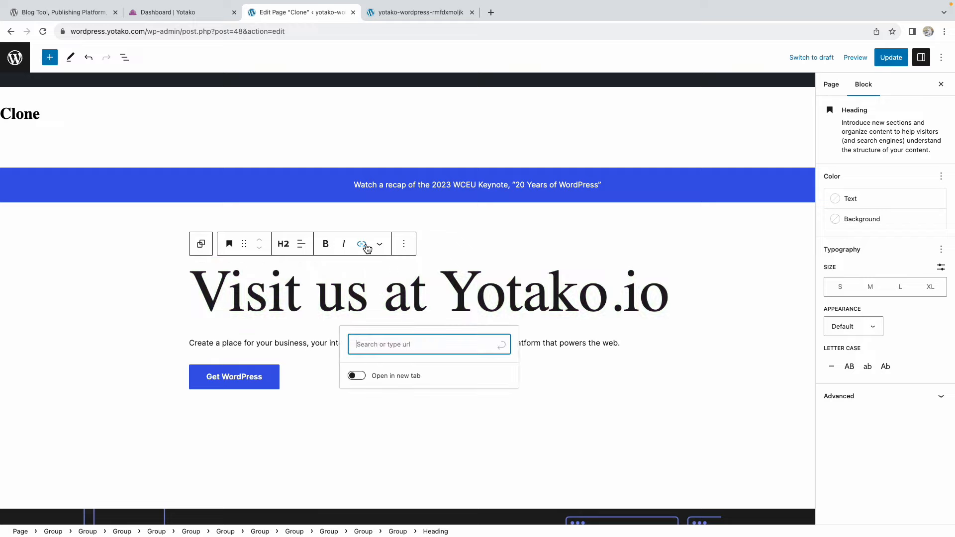
key(ctrl+v)
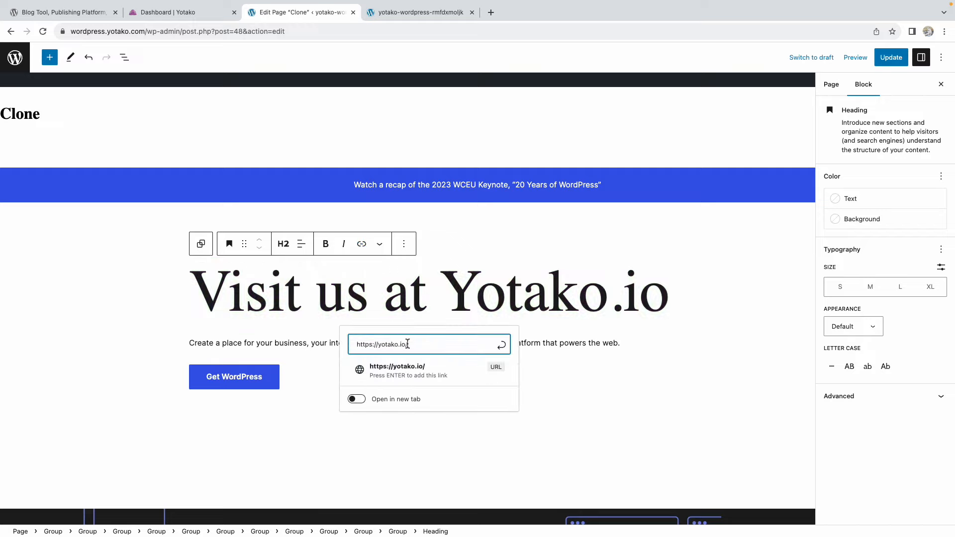
click(359, 399)
click(375, 379)
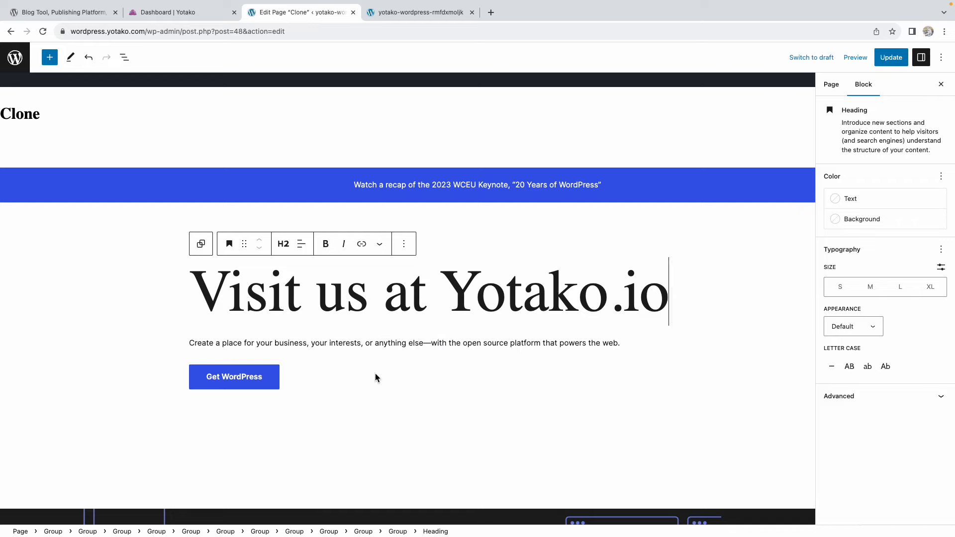
Change the second heading to 'Clone it, make it' and save the page with Update
scroll(375, 373, down, 4)
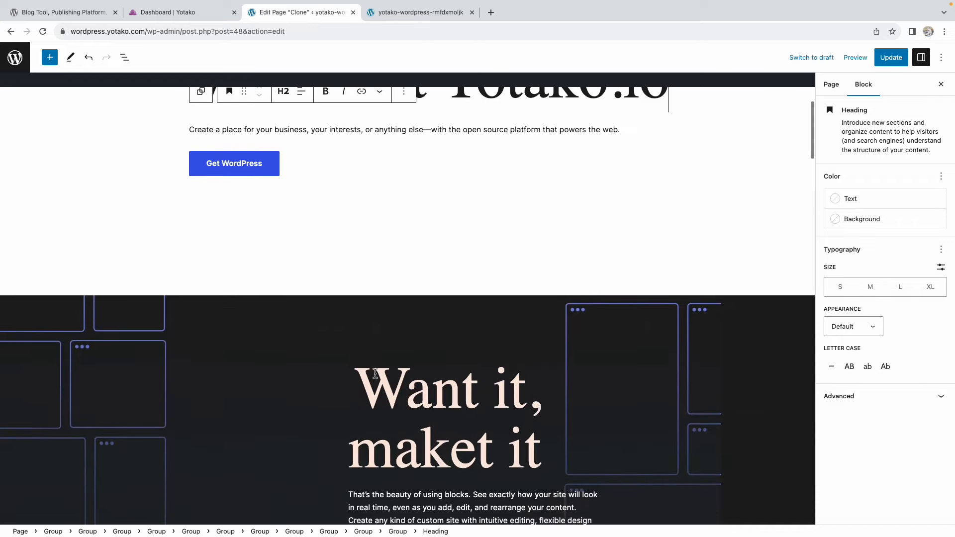
double_click(426, 388)
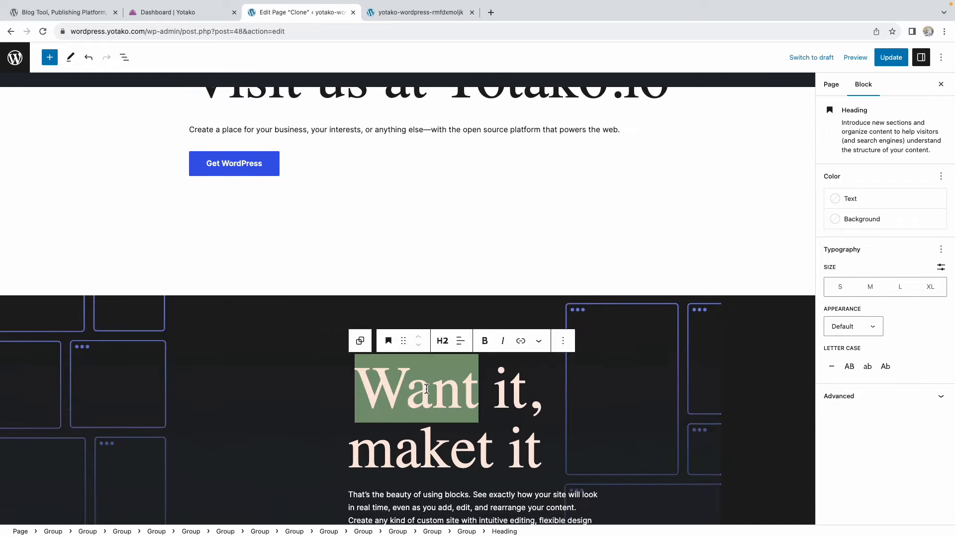
text(Clon)
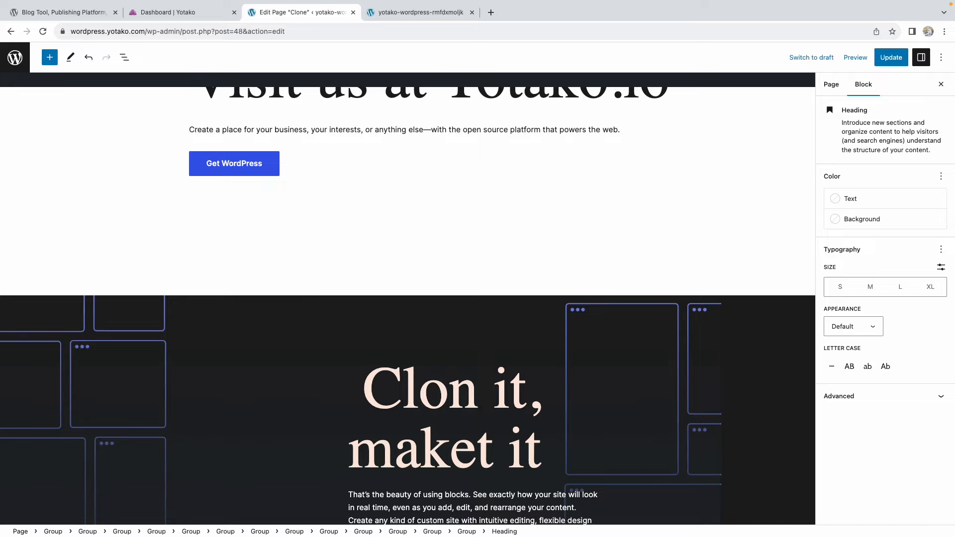
text(e)
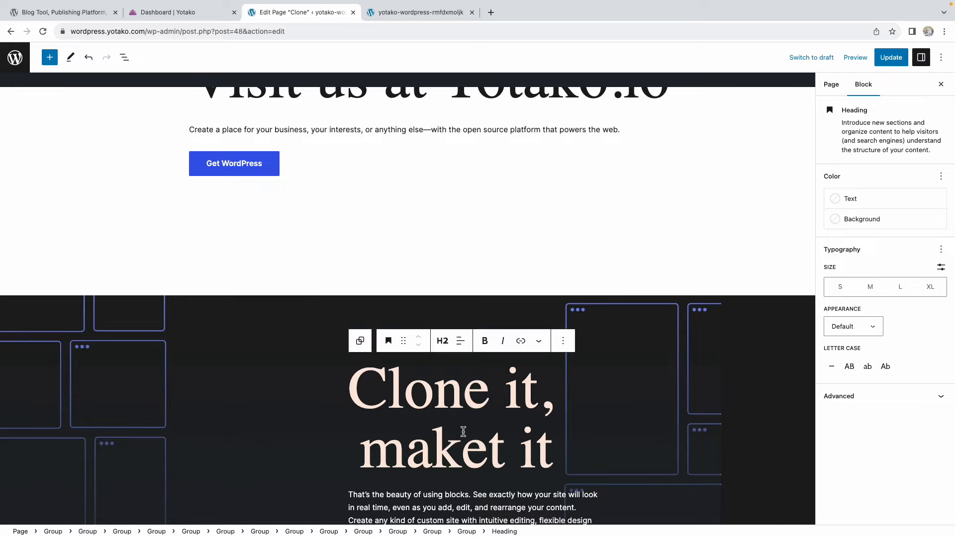
click(498, 446)
key(BackSpace)
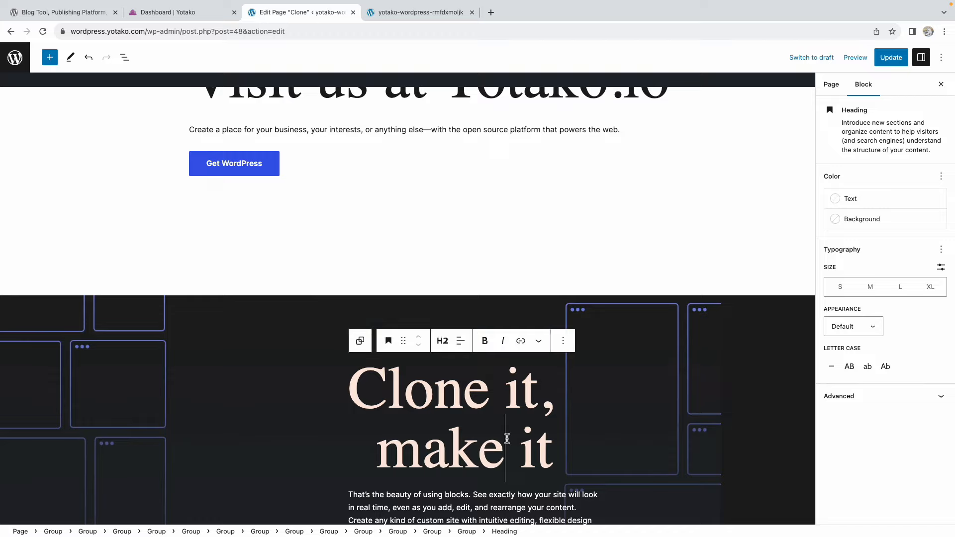
click(888, 67)
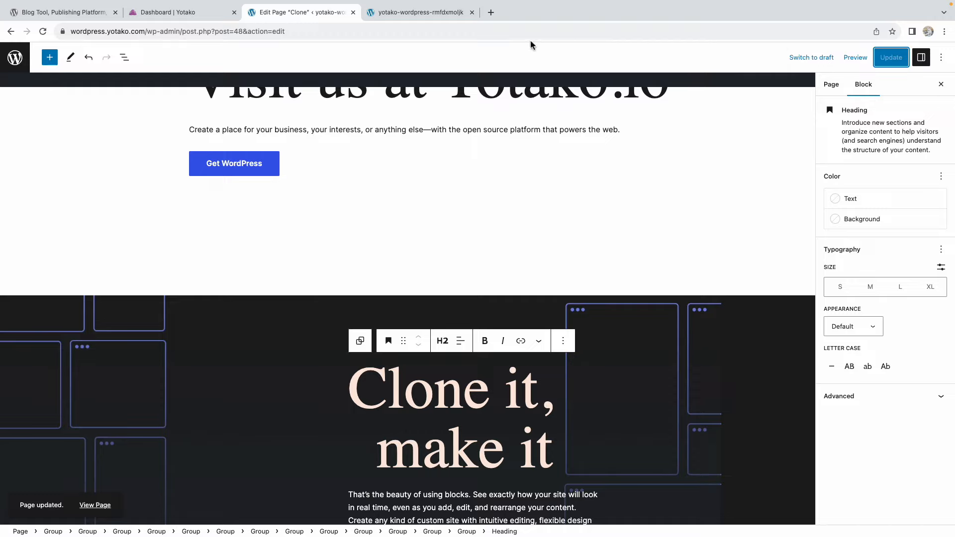
click(353, 12)
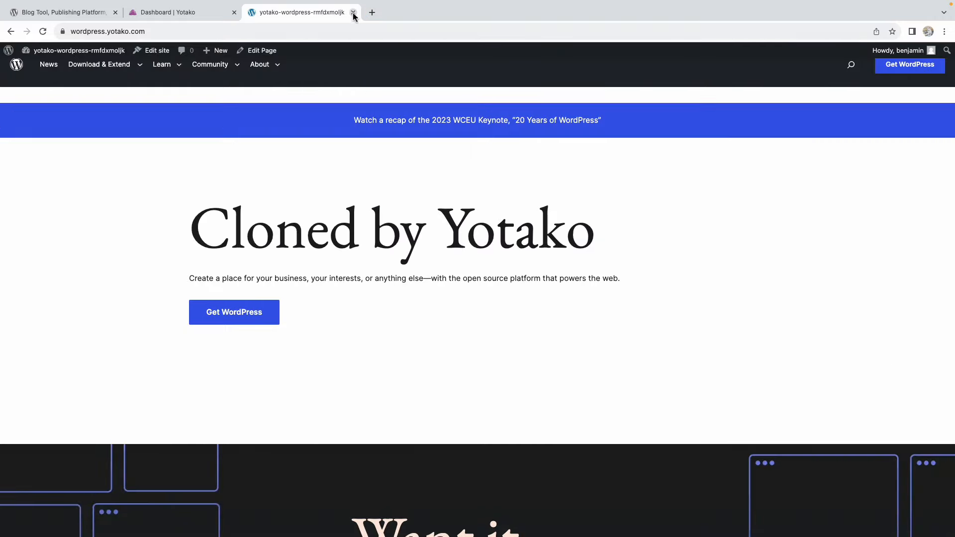
Check the live site's new headings and follow the 'Visit us at Yotako.io' link
scroll(129, 181, down, 2)
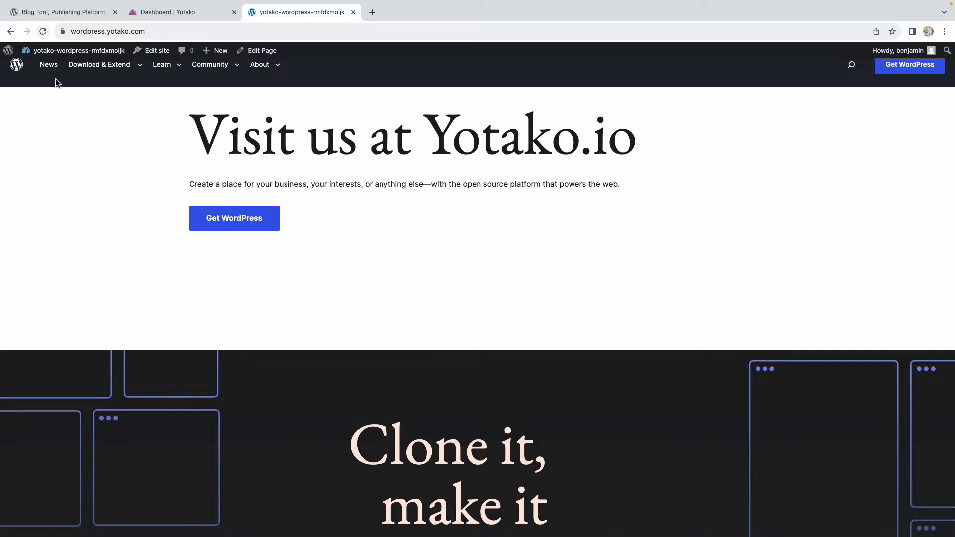
click(287, 149)
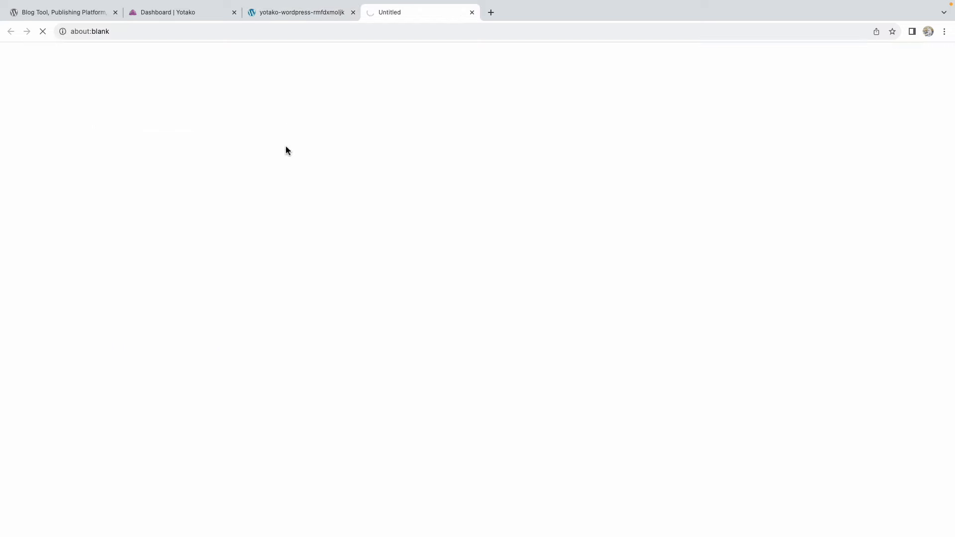